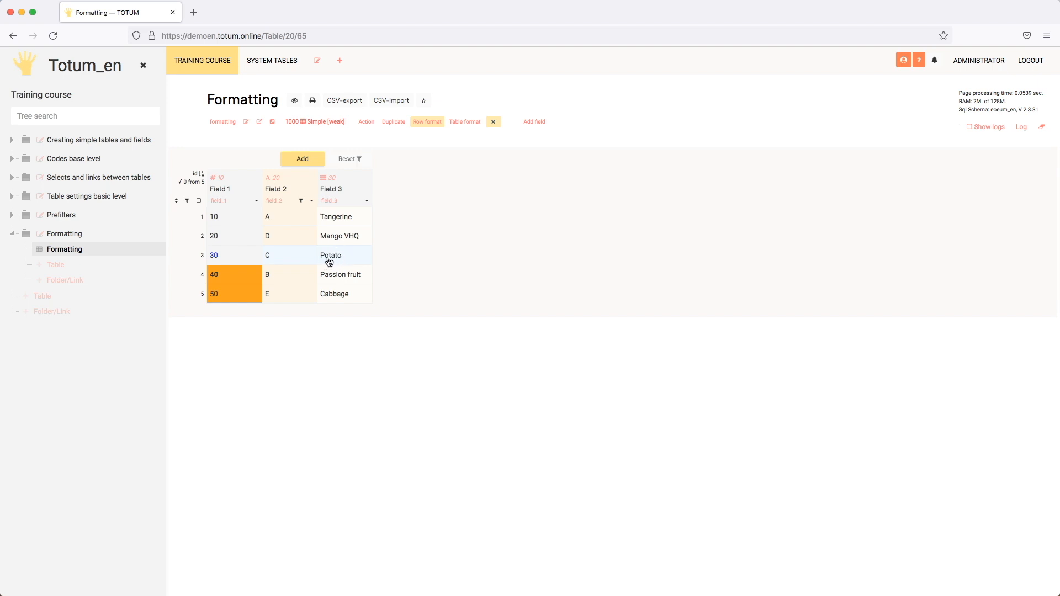
# Inspect the stored value of the Potato cell in Field 3.
pyautogui.click(344, 260)
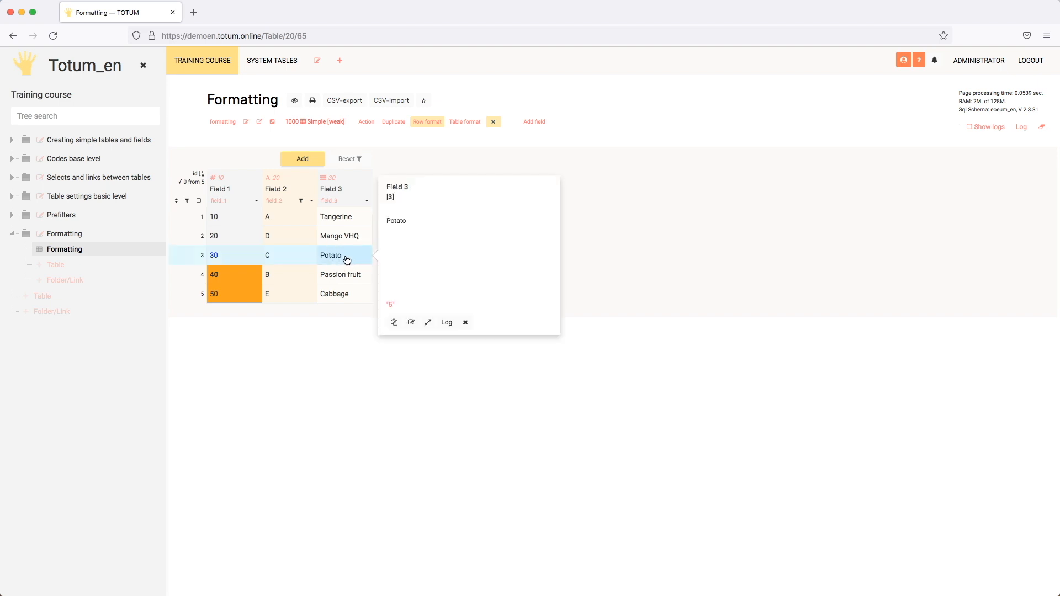
pyautogui.doubleClick(390, 305)
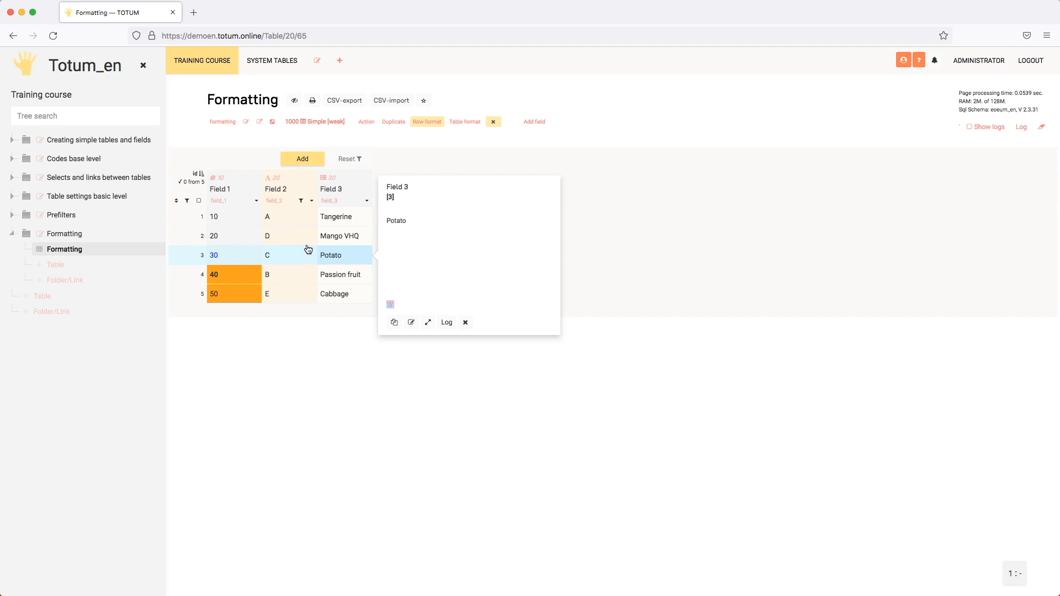
pyautogui.click(357, 257)
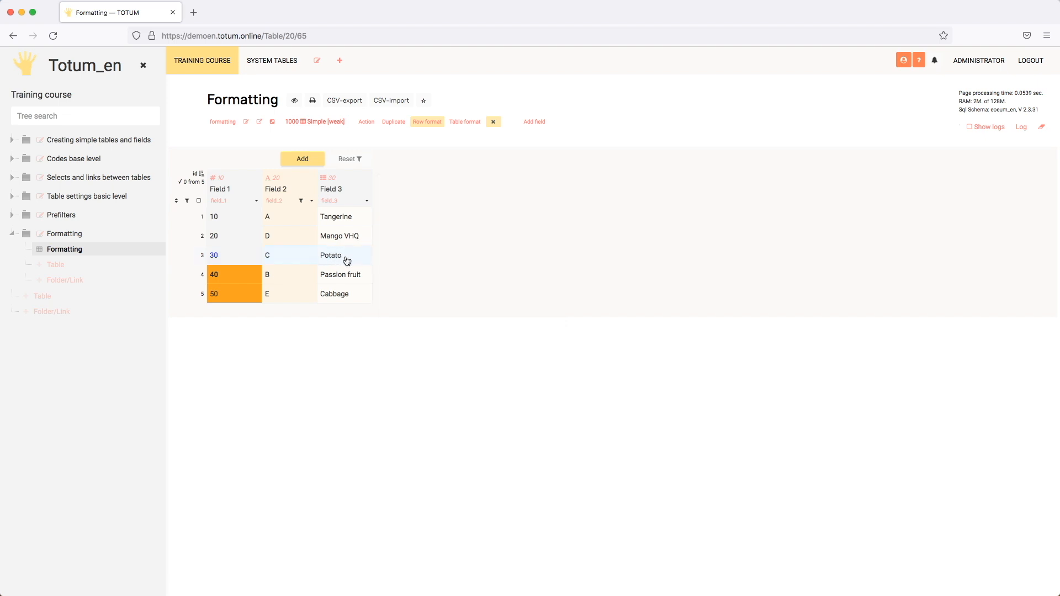
# In Field 3's conditional cell formatting, add an f3 setFormat rule with the condition $#nfv = 5.
pyautogui.click(366, 200)
pyautogui.scroll(-15, 549, 287)
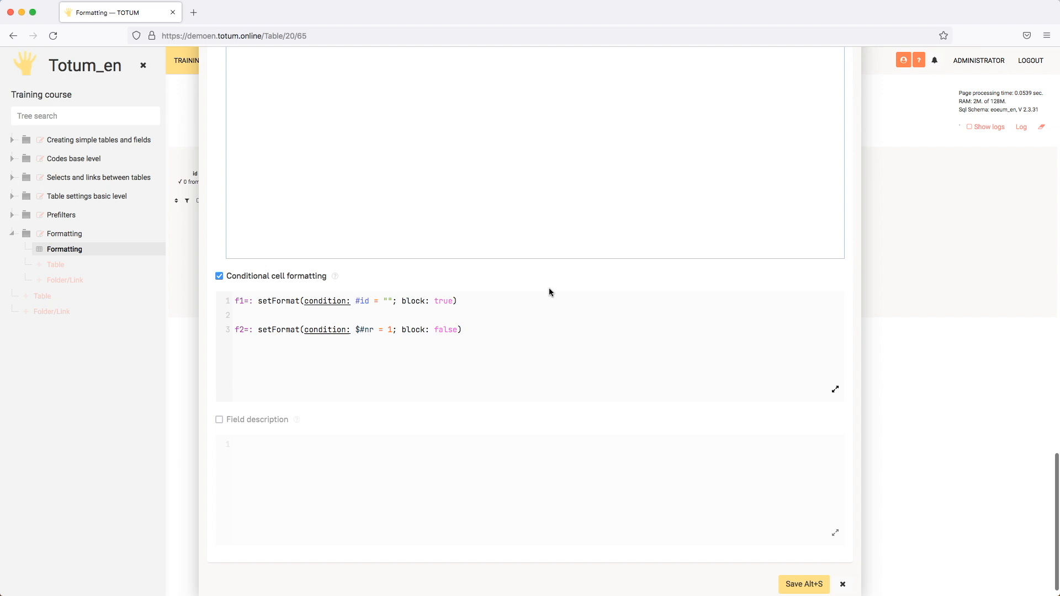
pyautogui.scroll(1, 531, 294)
pyautogui.press('Return')
pyautogui.press('Return')
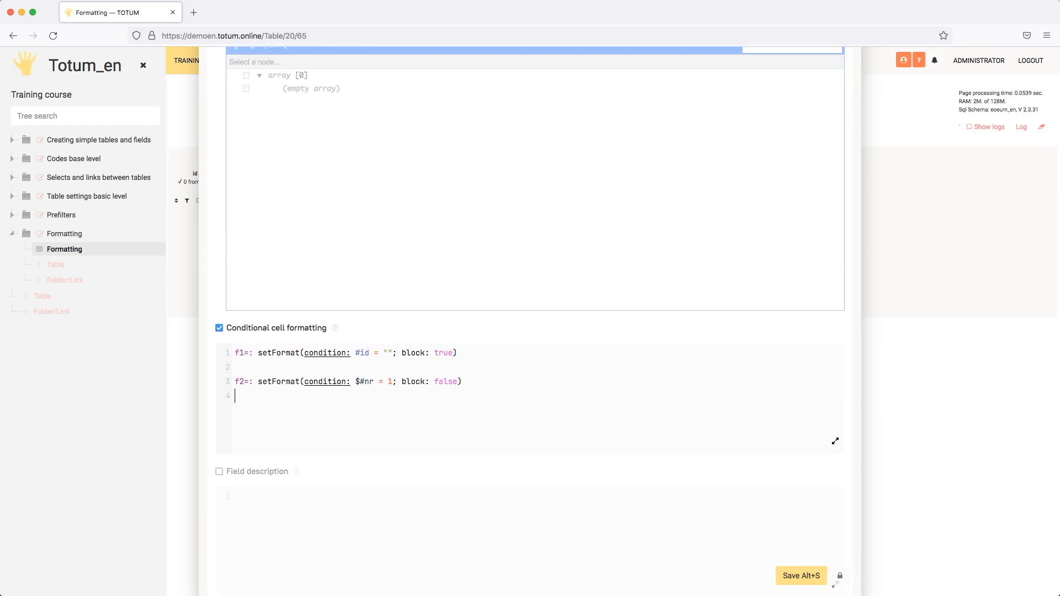
pyautogui.write('f3=: setFormat')
pyautogui.press('Return')
pyautogui.write('/')
pyautogui.press('Return')
pyautogui.write('$#nfv')
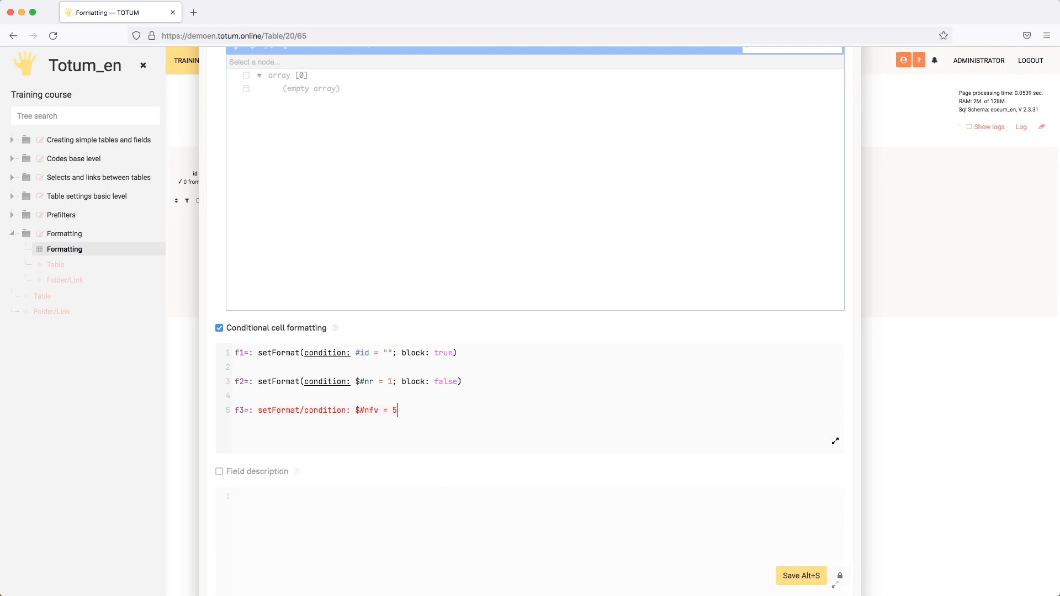
pyautogui.write(' = 5;')
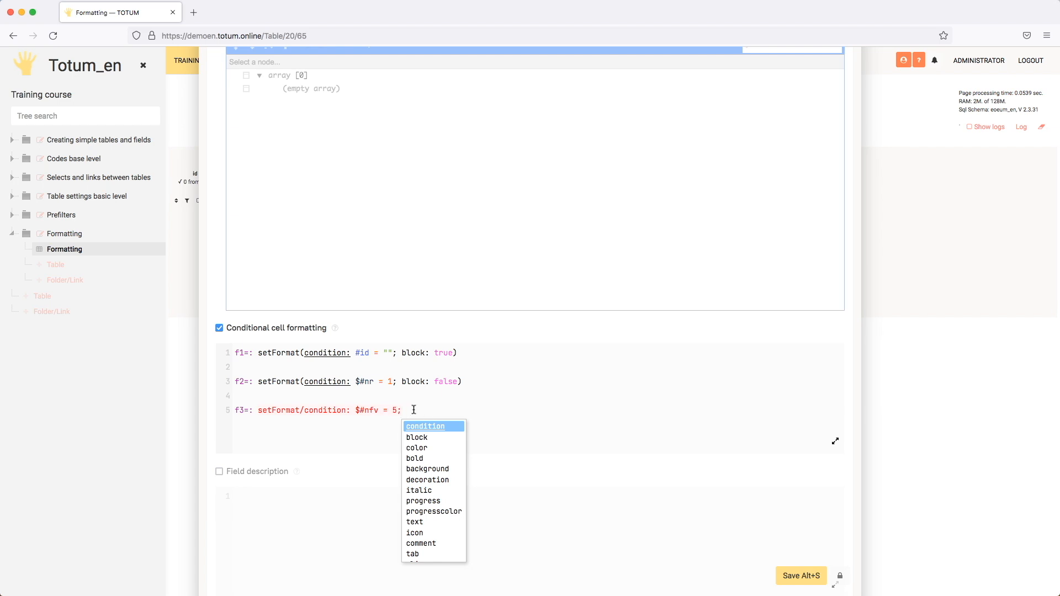
# Give the f3 rule a comment parameter with the text "Very good" and save Field 3's settings.
pyautogui.write('co')
pyautogui.press('Down')
pyautogui.press('Down')
pyautogui.press('Return')
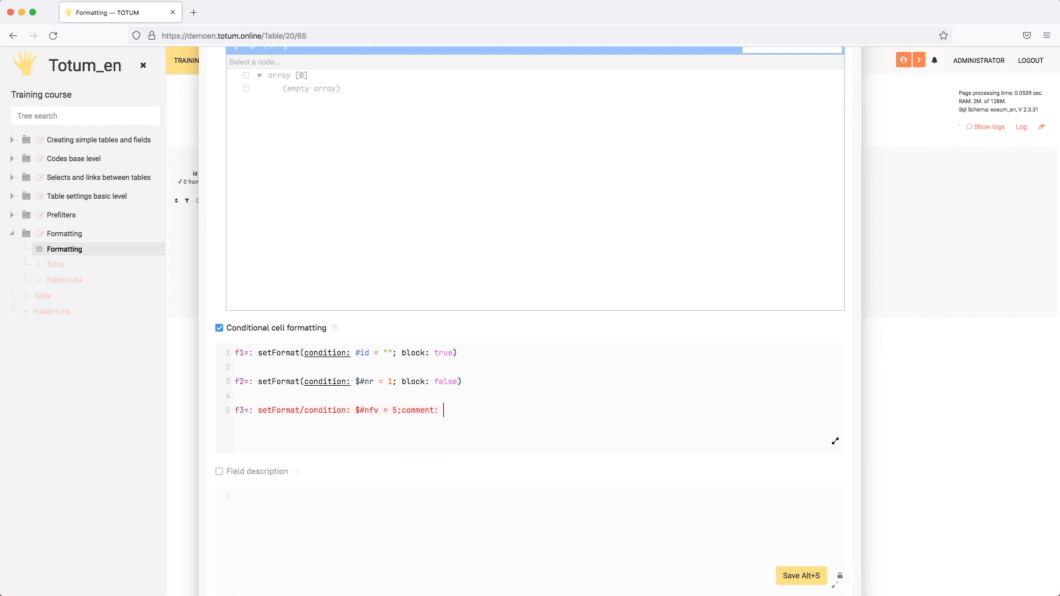
pyautogui.write('"very good')
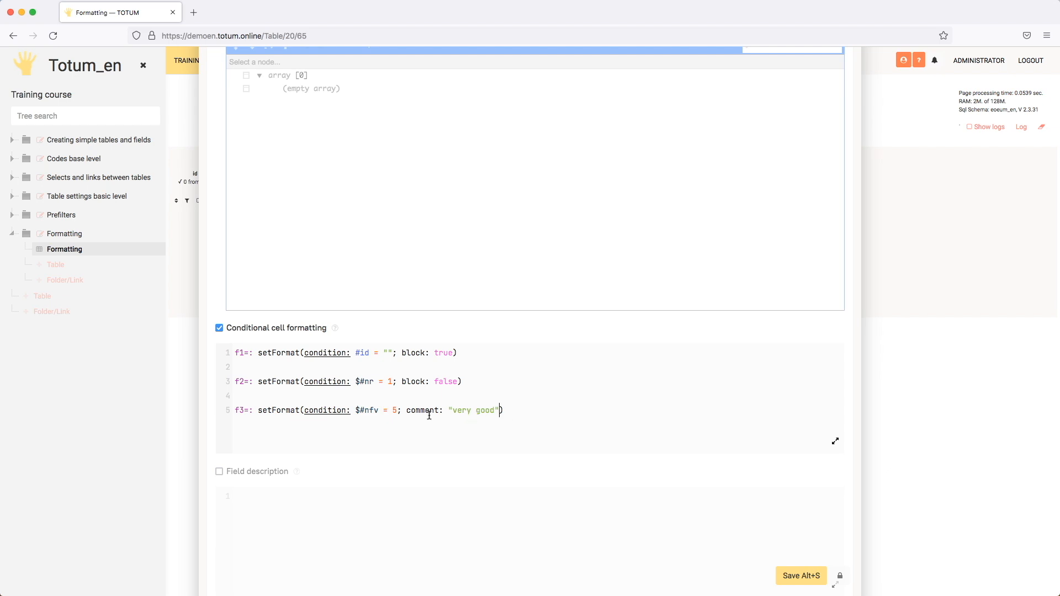
pyautogui.press('Left')
pyautogui.press('Left')
pyautogui.click(801, 576)
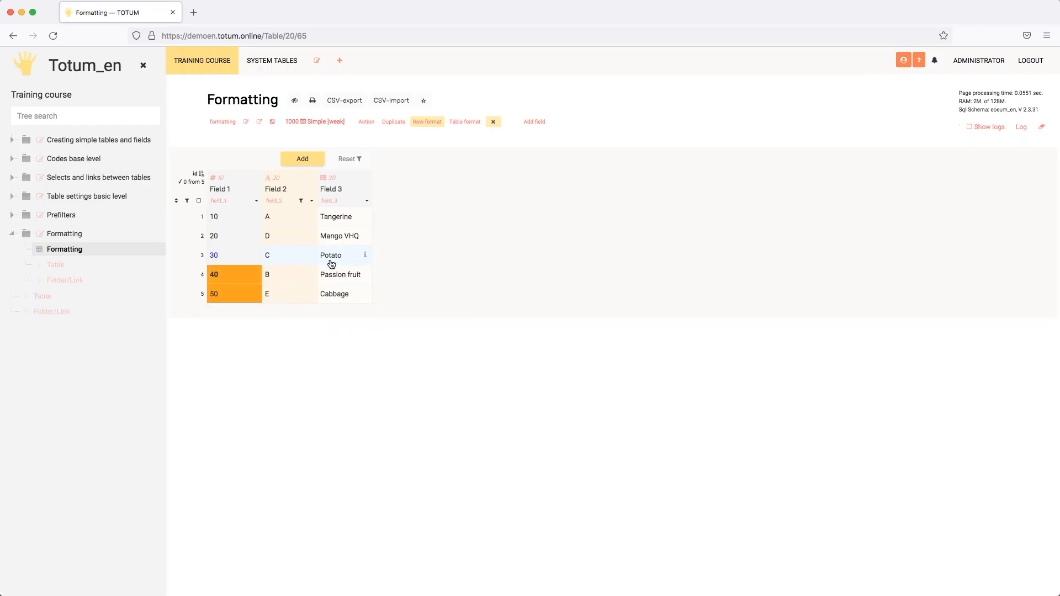
# Check the comment on the Potato cell in Field 3, both in the table and in the cell's details.
pyautogui.click(338, 260)
pyautogui.click(347, 258)
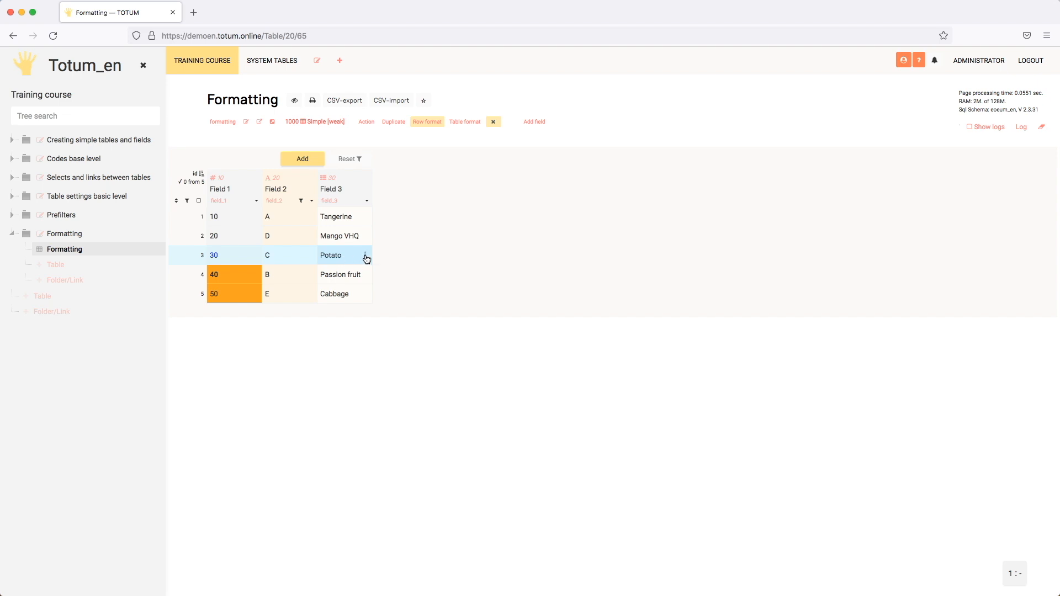
pyautogui.moveTo(366, 259)
pyautogui.click(351, 259)
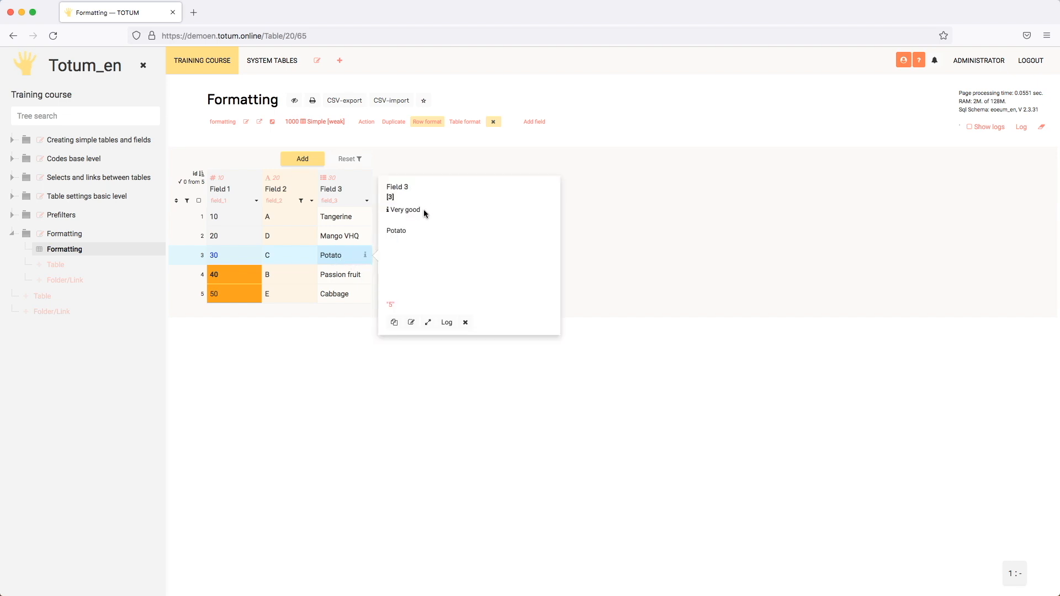
pyautogui.moveTo(394, 208); pyautogui.dragTo(425, 211)
pyautogui.click(355, 257)
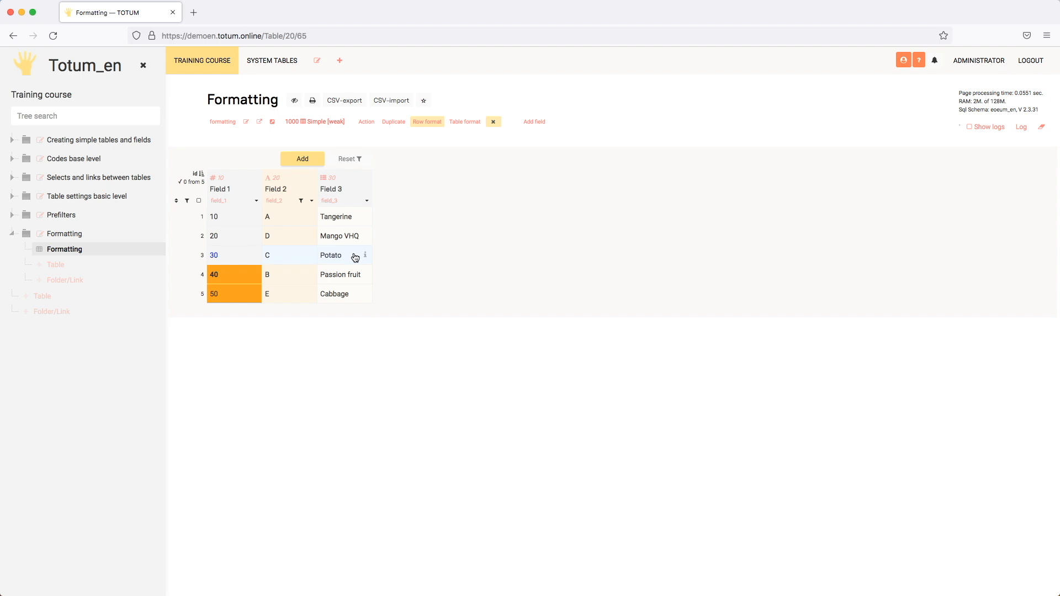
# In Field 2's conditional cell formatting, add an f3 setFormat rule containing condition and text parameters.
pyautogui.click(299, 260)
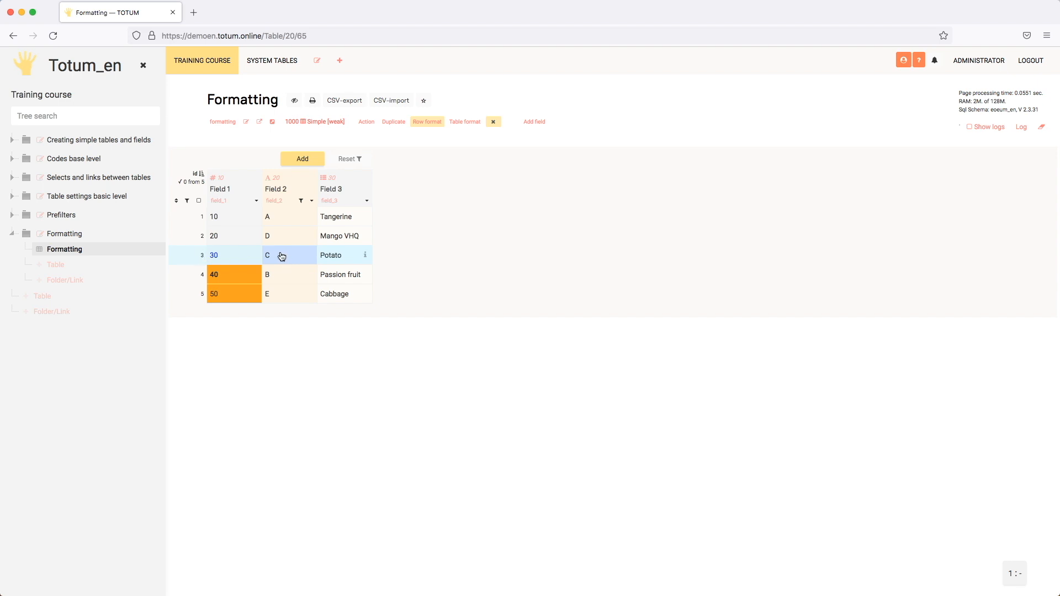
pyautogui.click(281, 256)
pyautogui.click(285, 256)
pyautogui.click(312, 202)
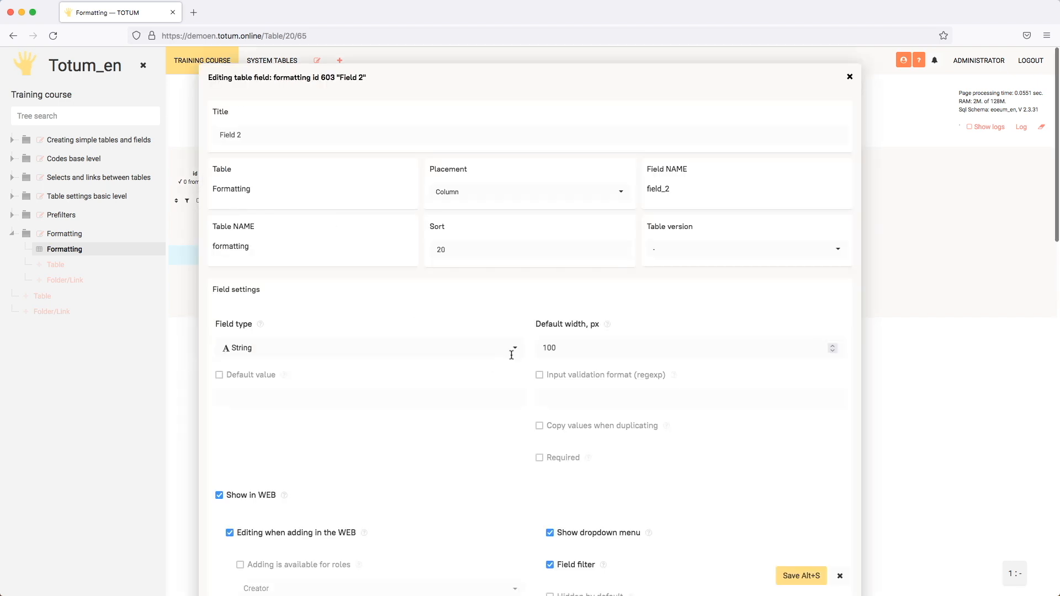
pyautogui.scroll(-15, 510, 353)
pyautogui.click(464, 352)
pyautogui.press('Return')
pyautogui.press('Return')
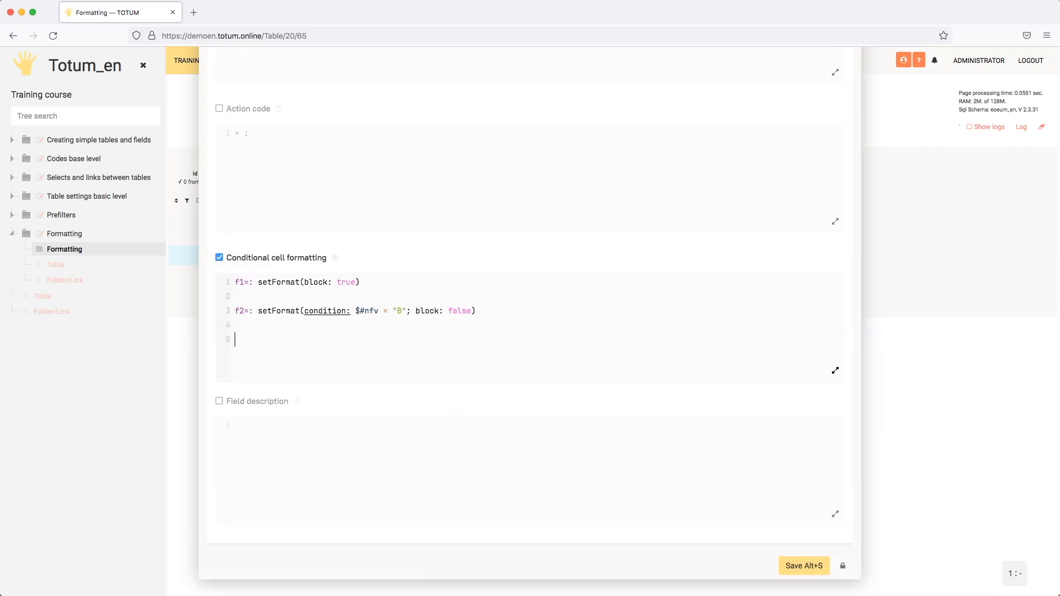
pyautogui.write('f3=: setf')
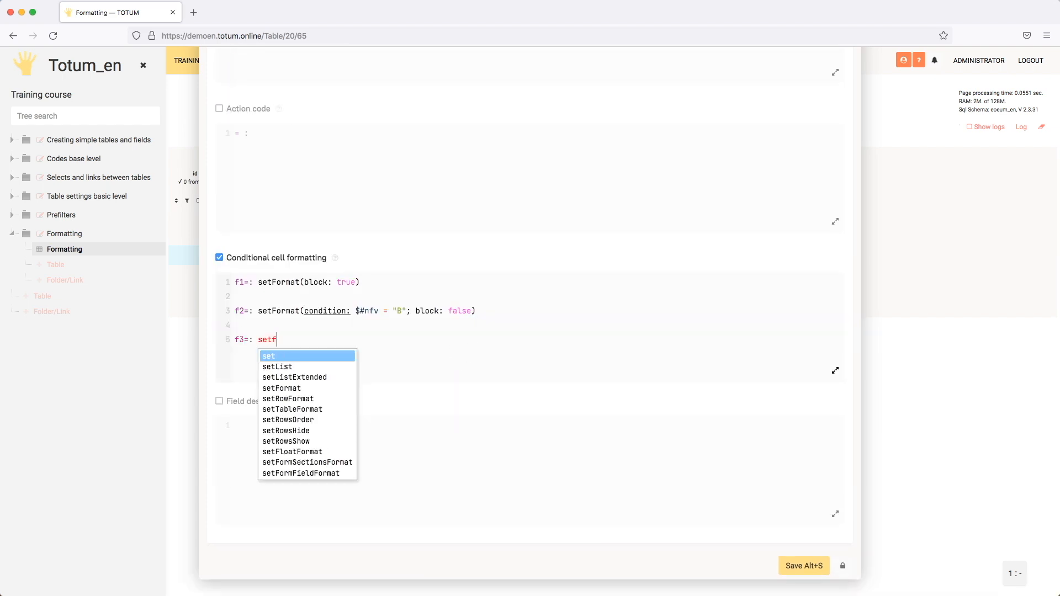
pyautogui.press('Return')
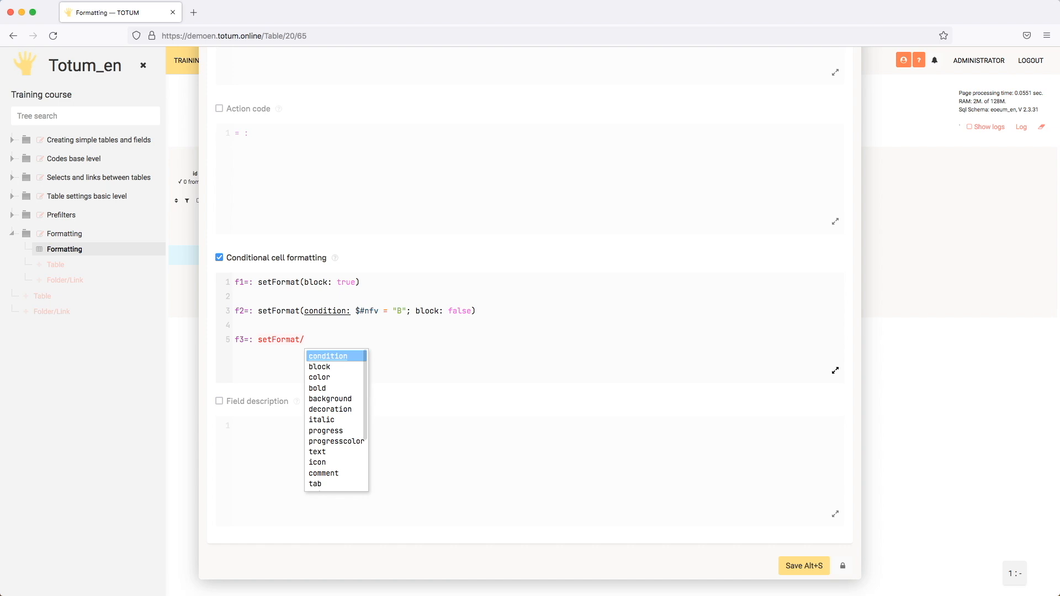
pyautogui.write('co')
pyautogui.press('Return')
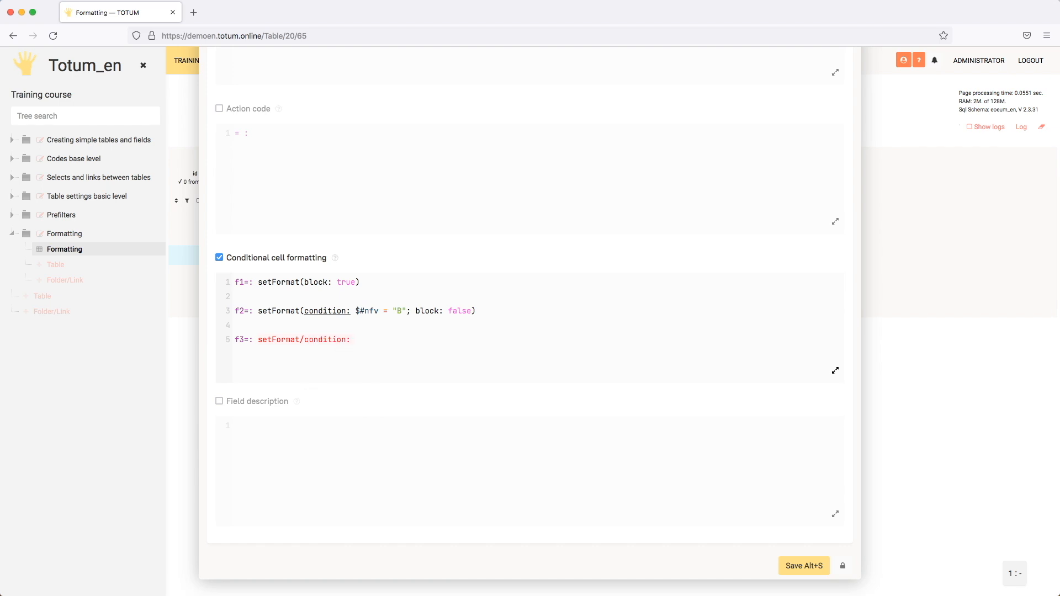
pyautogui.write('/te')
pyautogui.press('Return')
# Set the f3 rule's condition to $#nfv = "C" and its text to "COLD", and save Field 2's settings.
pyautogui.press('Tab')
pyautogui.write('$#n')
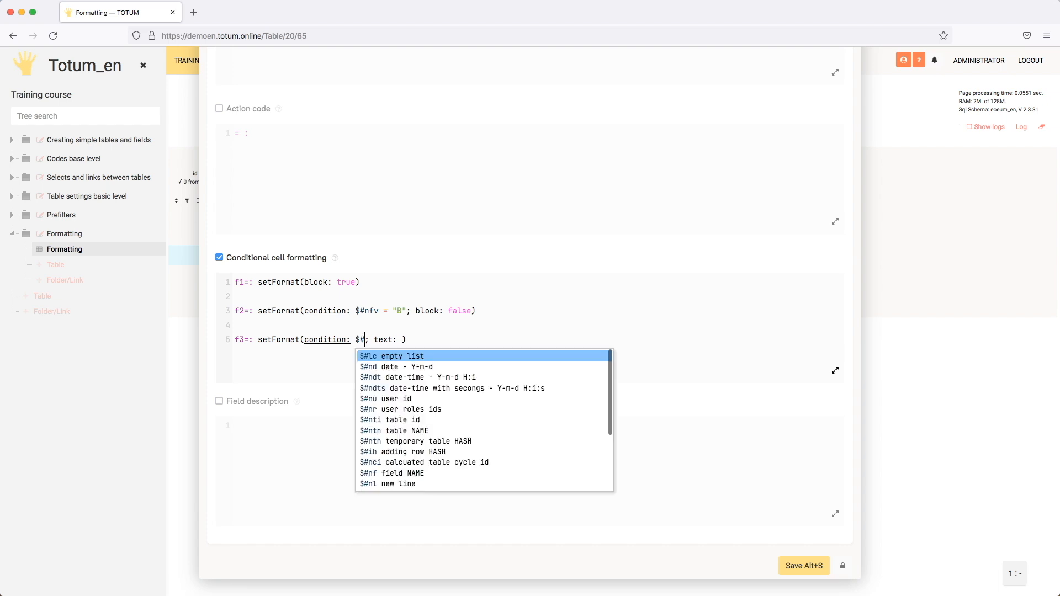
pyautogui.press('Return')
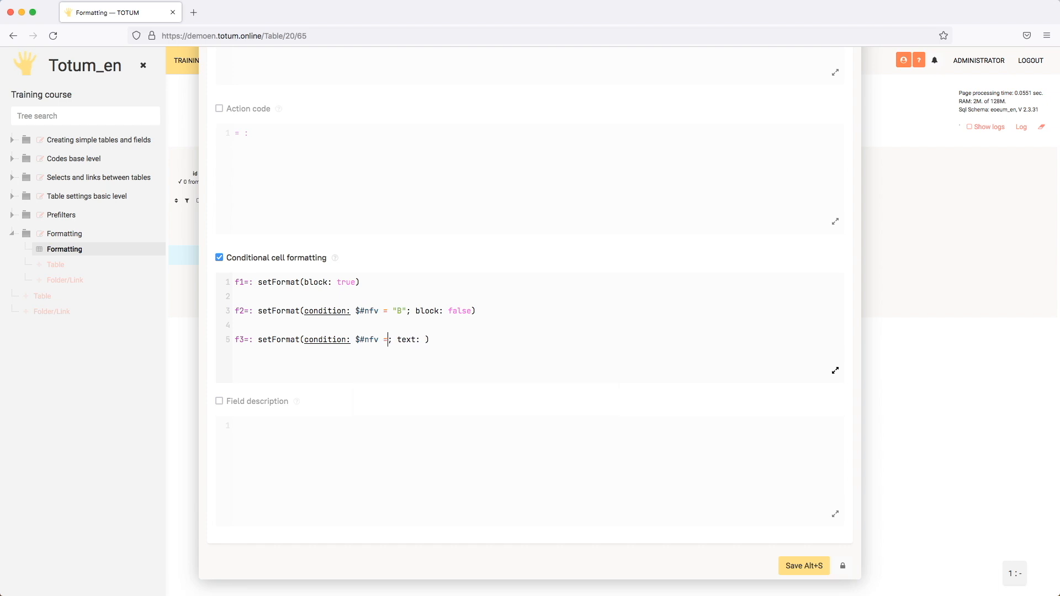
pyautogui.write('= "C"')
pyautogui.click(443, 339)
pyautogui.write('"COLD')
pyautogui.click(807, 563)
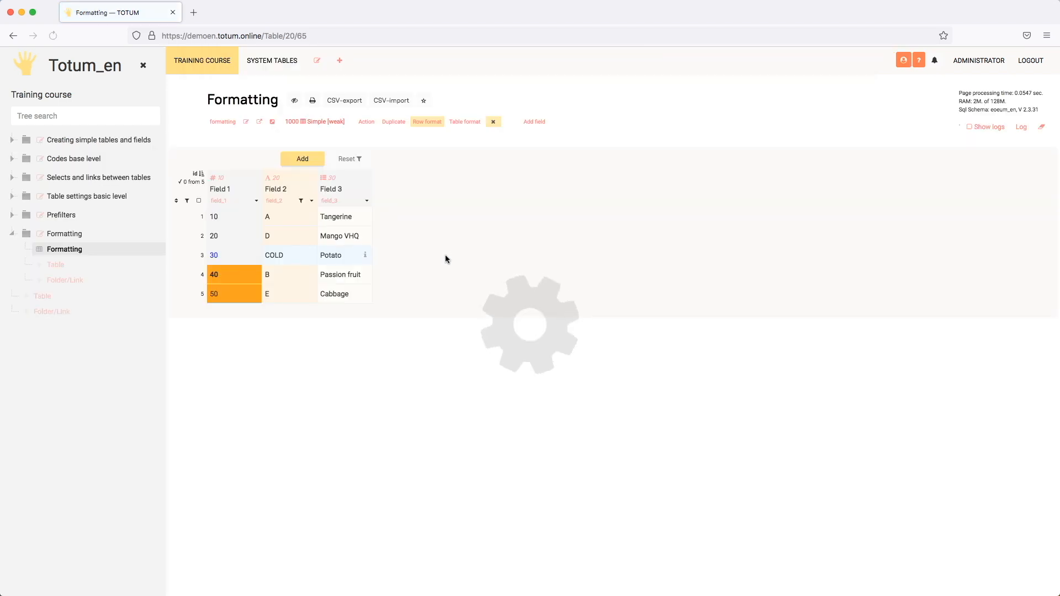
# Inspect the details of the COLD cell in Field 2 to compare its displayed text with its stored value.
pyautogui.click(277, 260)
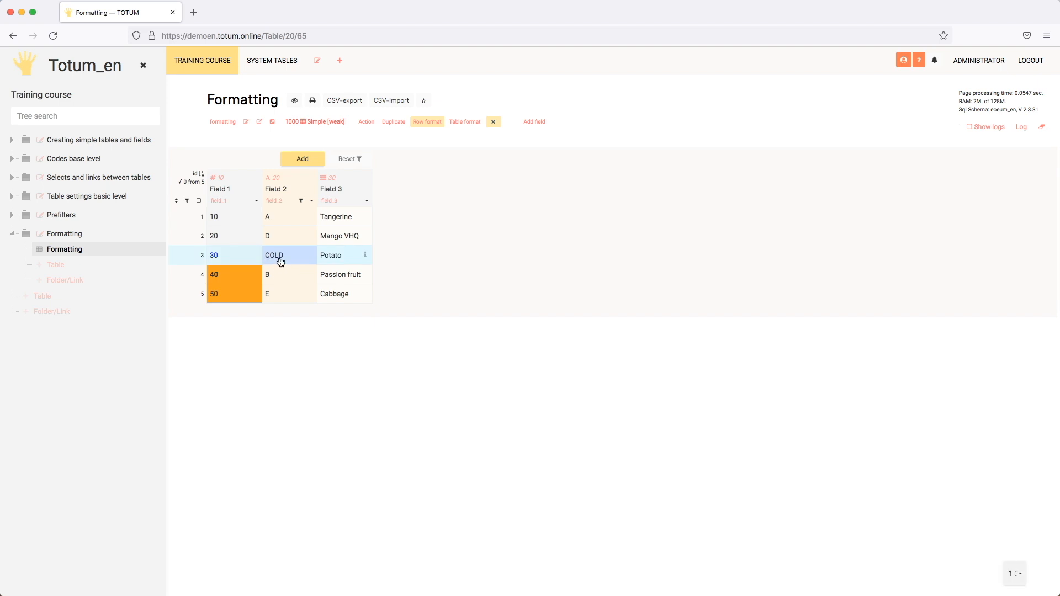
pyautogui.click(288, 260)
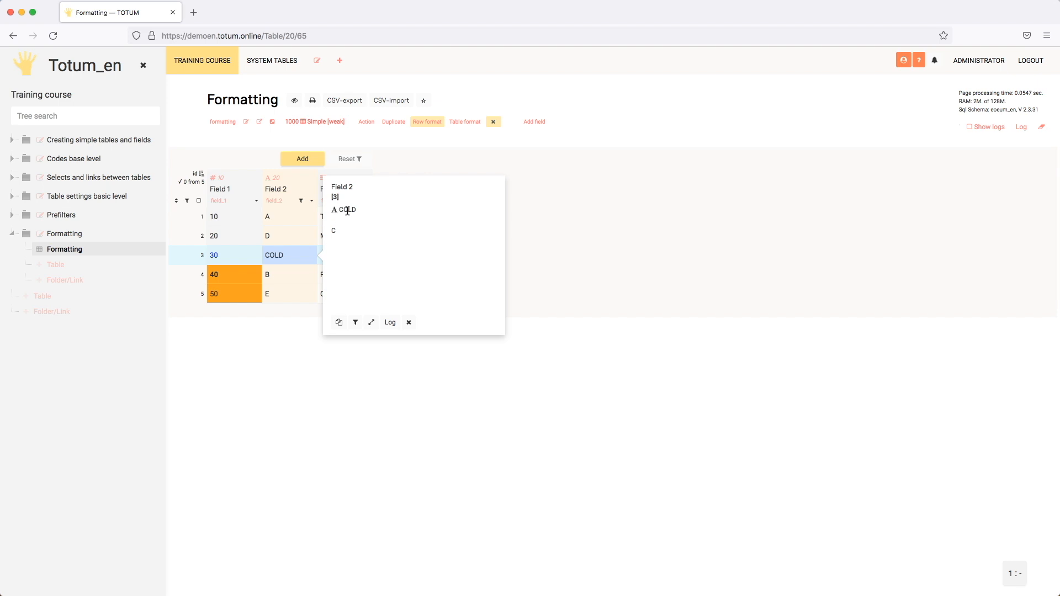
pyautogui.click(300, 261)
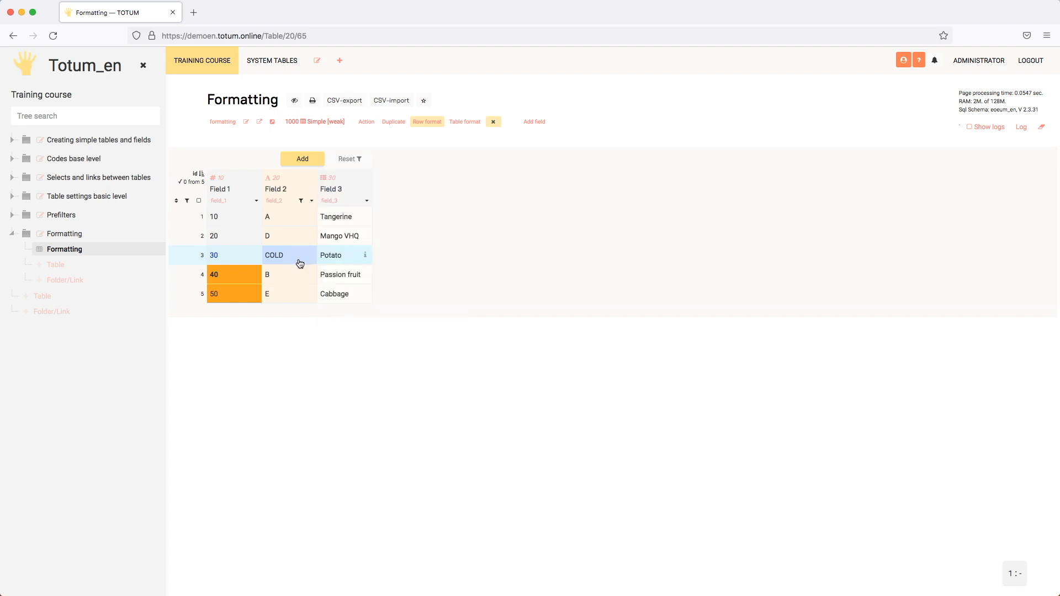
# Start a new column after Field 3 with the title "Field code".
pyautogui.click(367, 201)
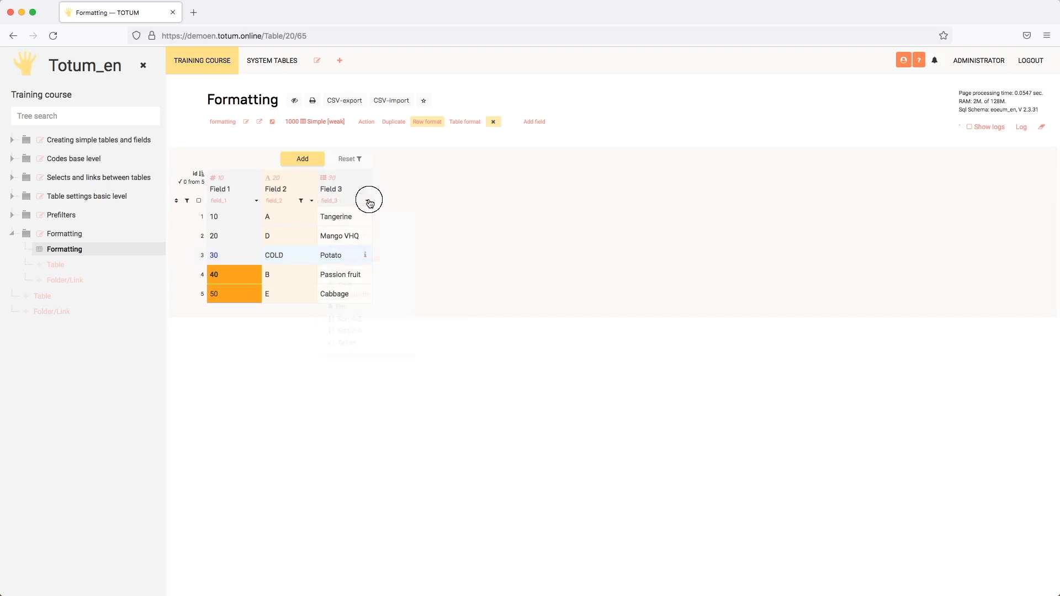
pyautogui.click(351, 248)
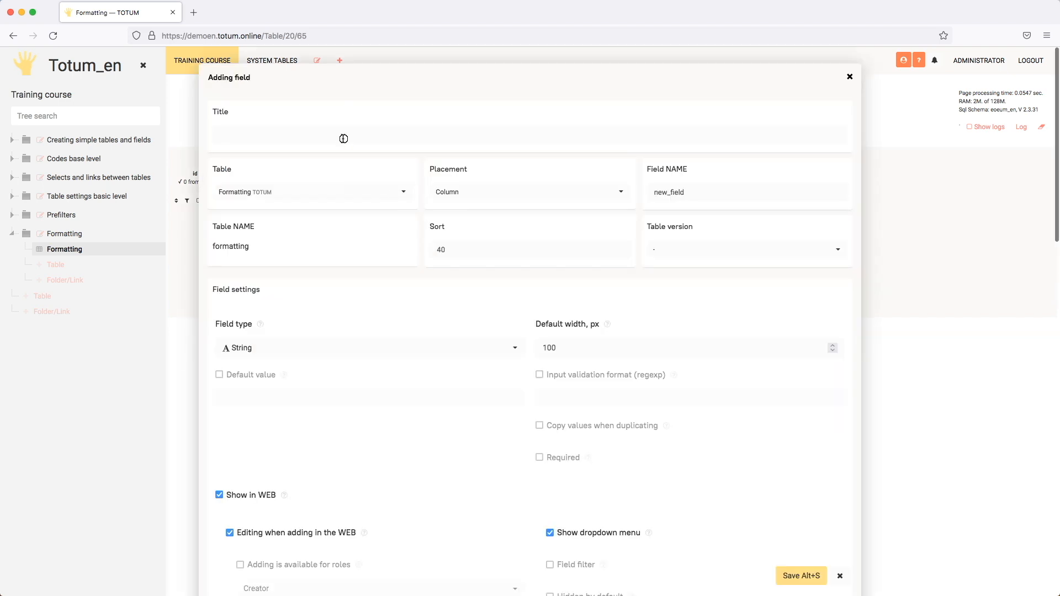
pyautogui.write('Fiel')
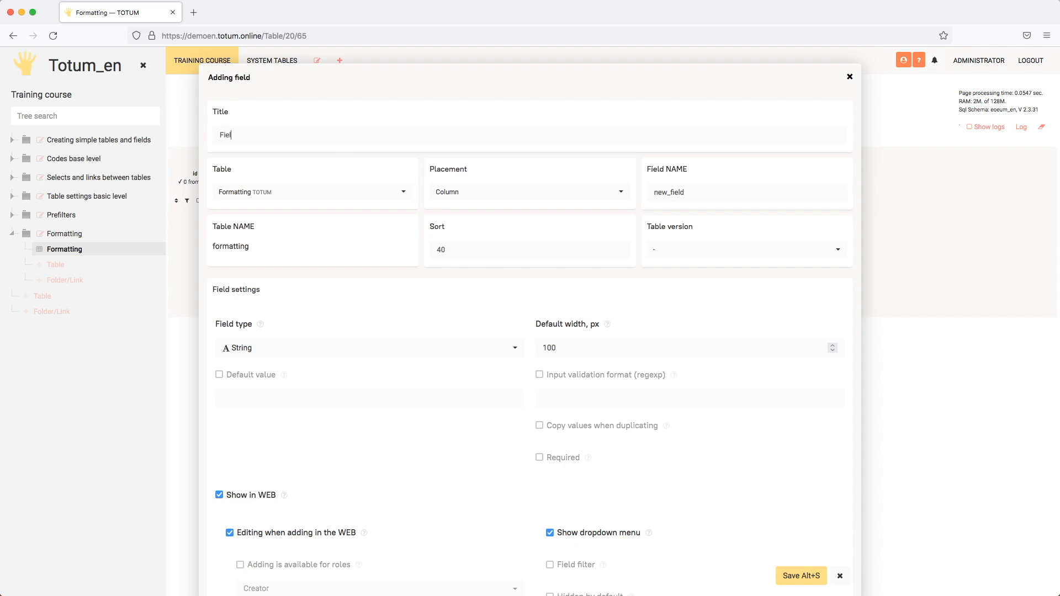
pyautogui.write('d code')
pyautogui.scroll(-12, 398, 372)
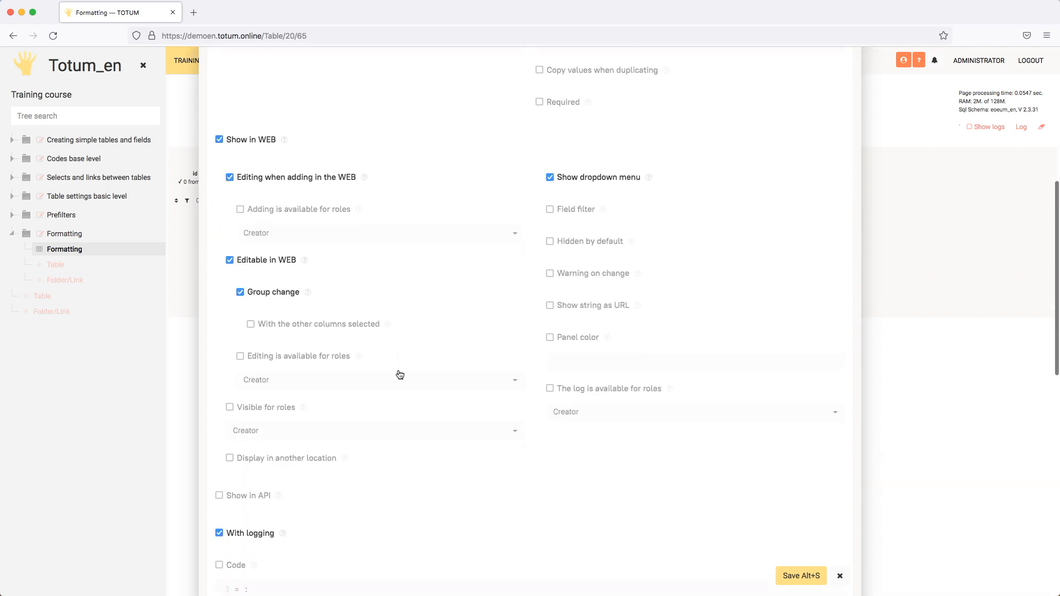
# Enable code for the new field, set it to return #field_2, and save the field.
pyautogui.click(239, 236)
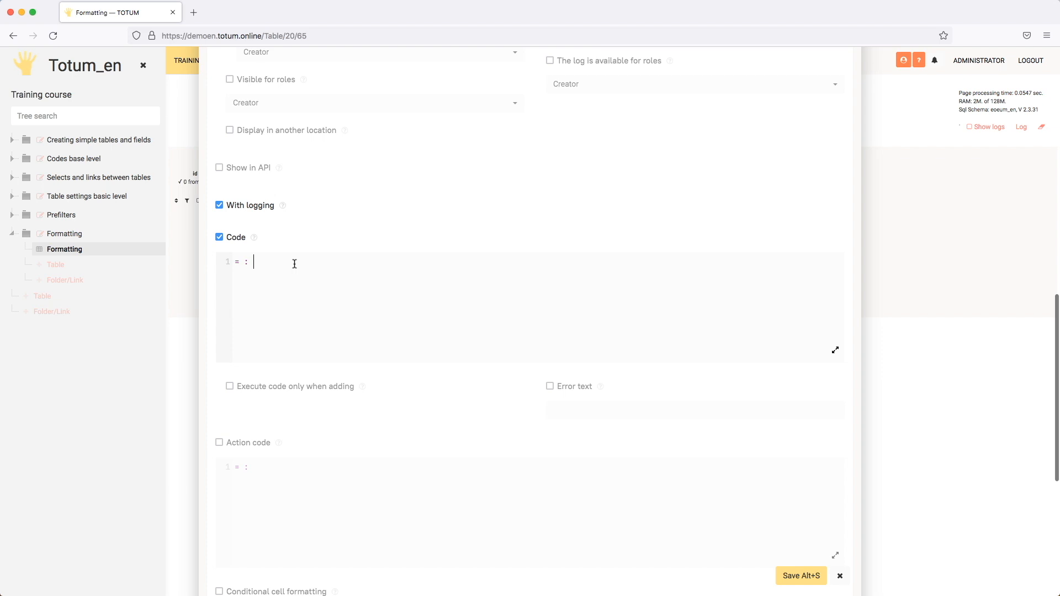
pyautogui.click(293, 262)
pyautogui.write('#fi')
pyautogui.press('Down')
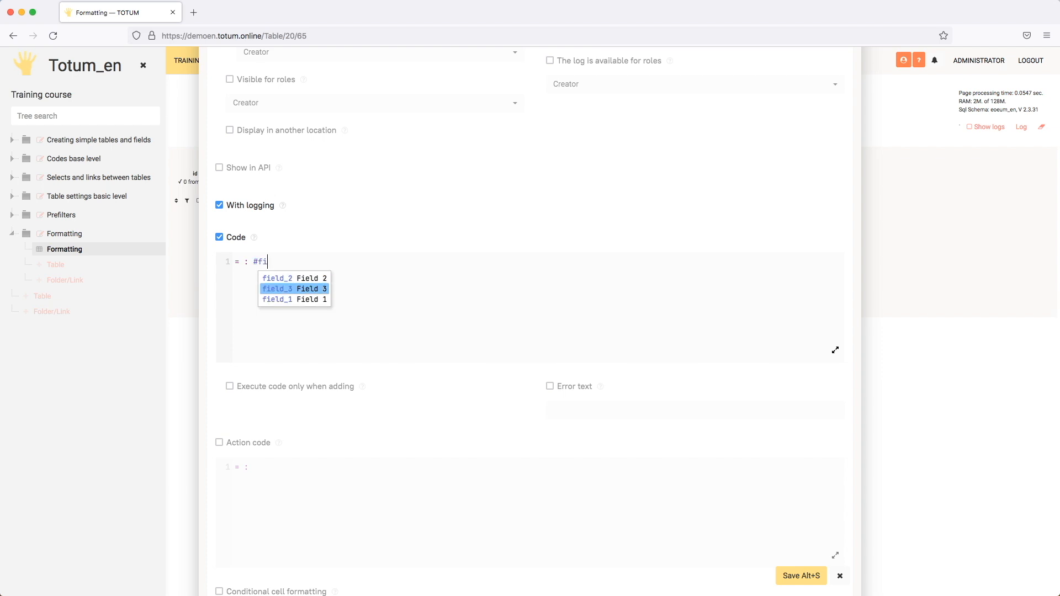
pyautogui.press('Up')
pyautogui.press('Return')
pyautogui.click(803, 575)
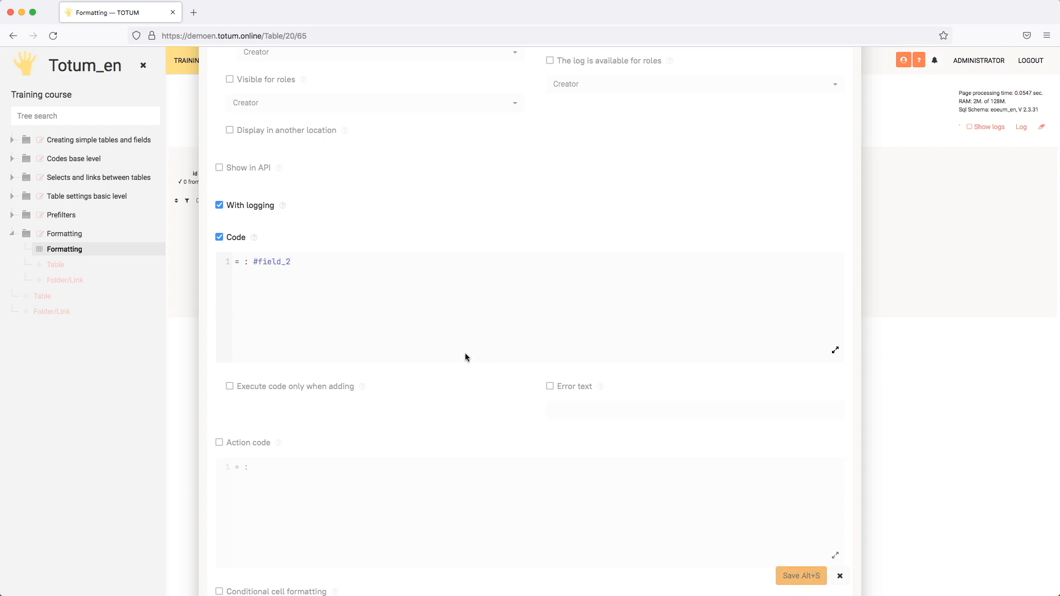
# Recalculate all rows of the Formatting table.
pyautogui.click(199, 201)
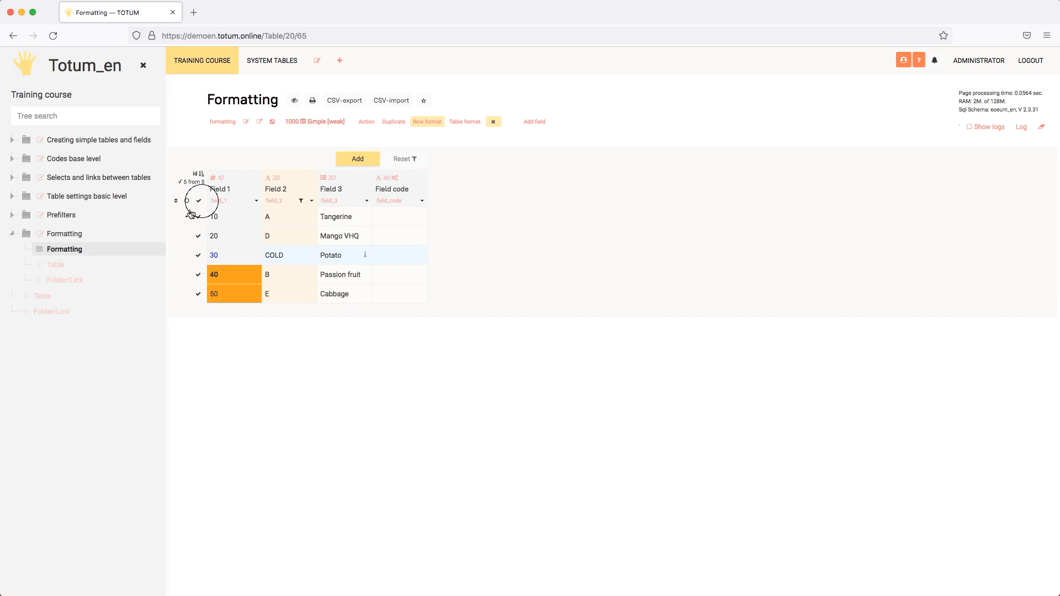
pyautogui.click(187, 200)
pyautogui.click(205, 249)
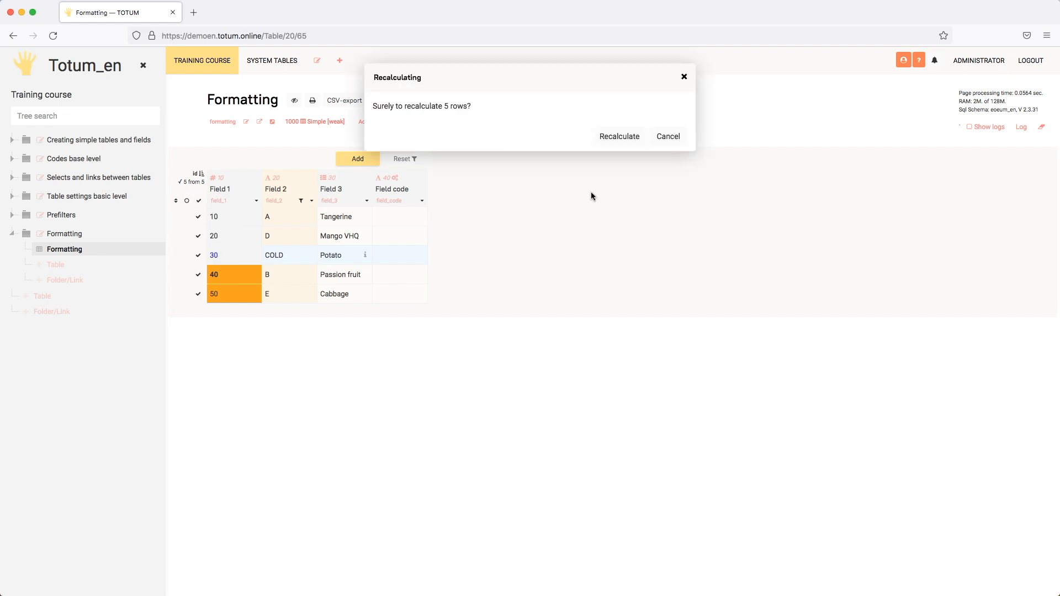
pyautogui.click(623, 137)
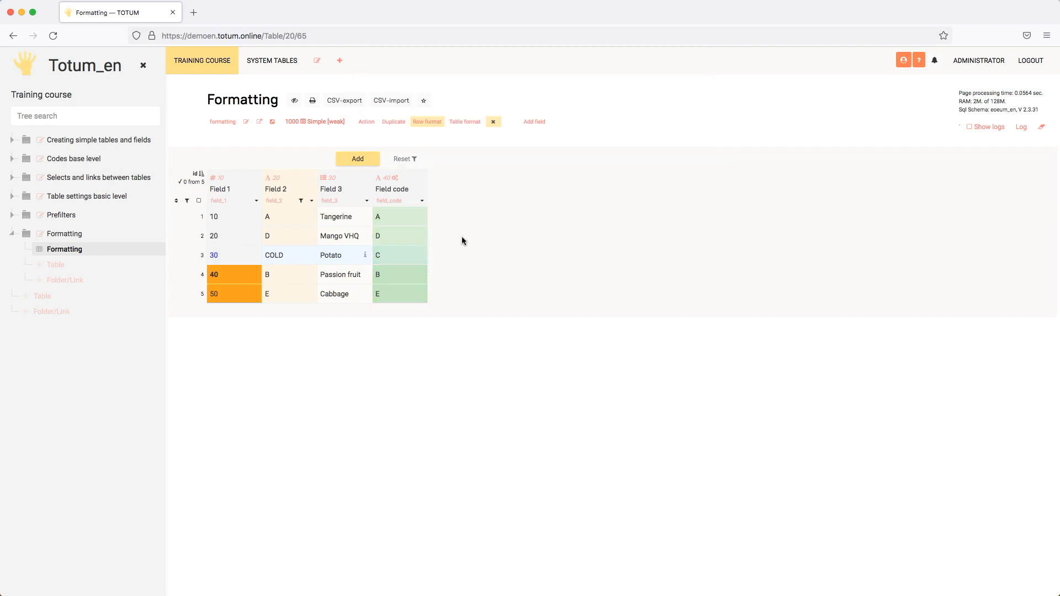
# Inspect the details of the COLD cell in Field 2 again to check its displayed text against its stored value.
pyautogui.click(299, 259)
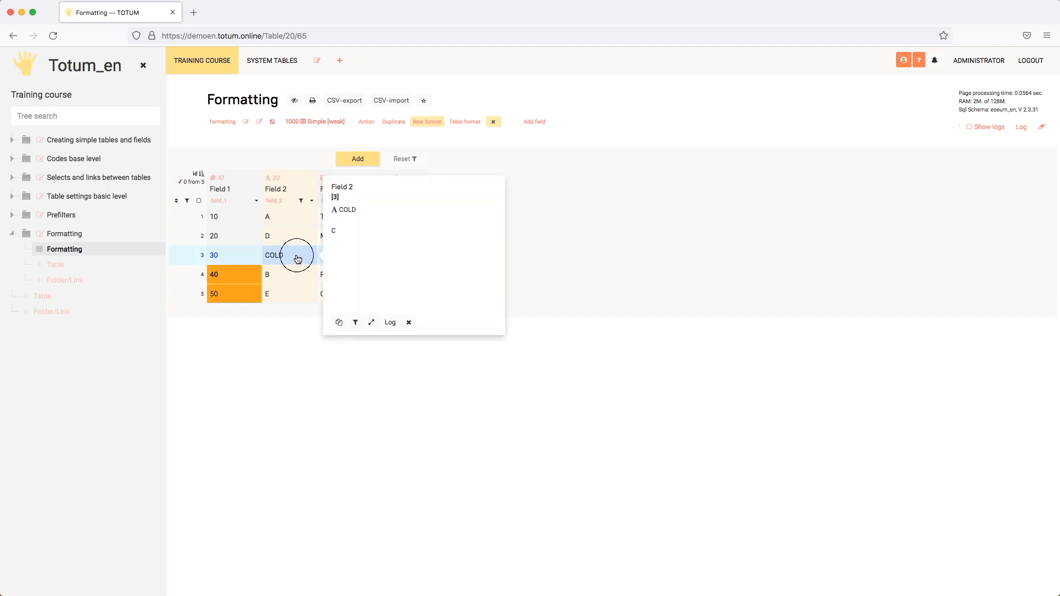
pyautogui.click(291, 254)
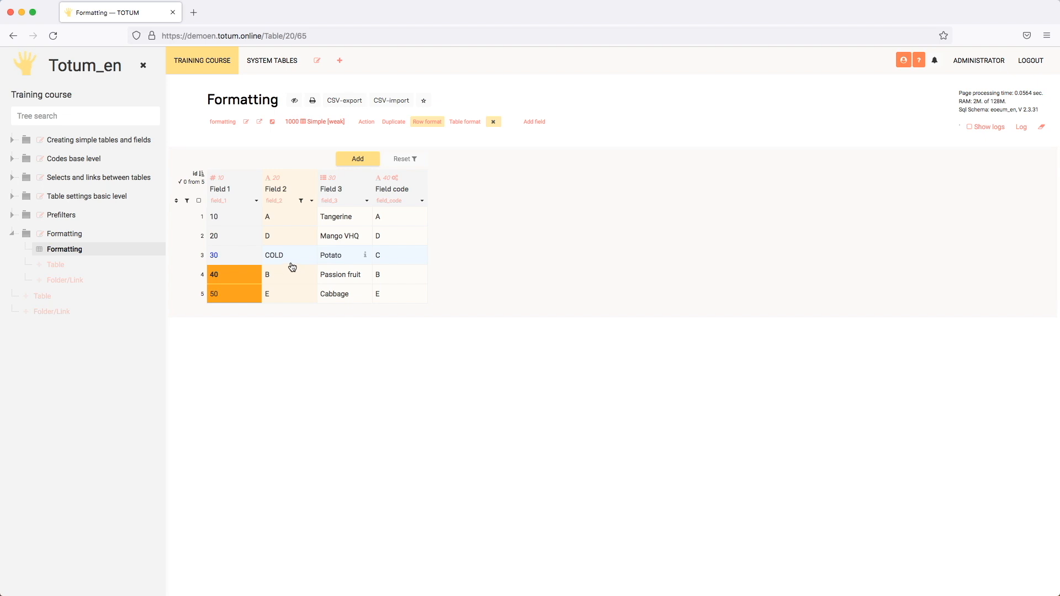
pyautogui.click(342, 256)
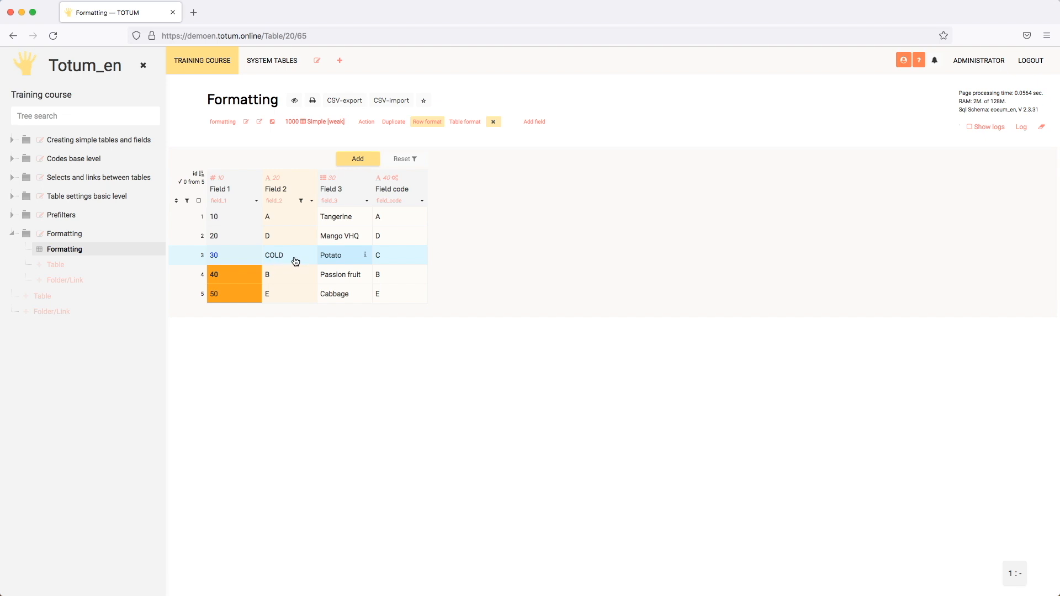
# In Field 2's conditional cell formatting, replace the f3 text value "COLD" with the variable $str and add blank lines below.
pyautogui.click(308, 201)
pyautogui.scroll(-15, 496, 317)
pyautogui.scroll(-5, 496, 322)
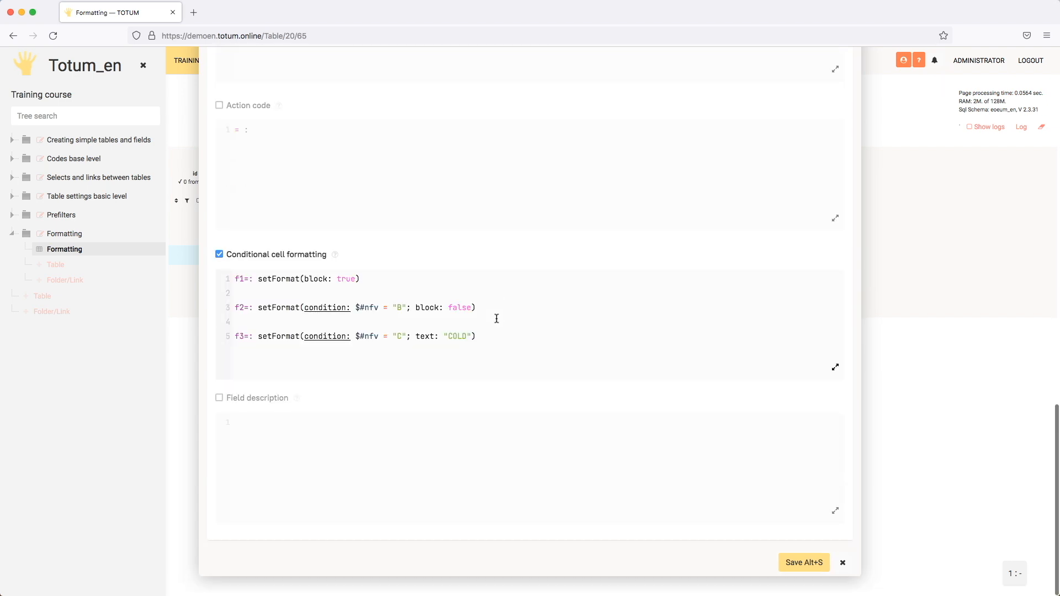
pyautogui.moveTo(444, 339); pyautogui.dragTo(470, 339)
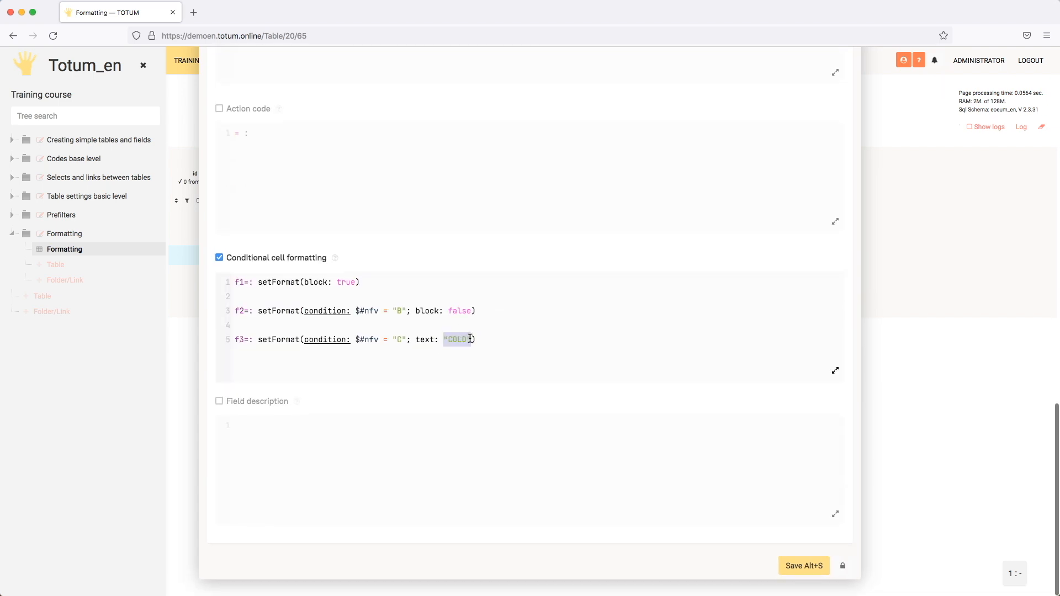
pyautogui.press('BackSpace')
pyautogui.write('$')
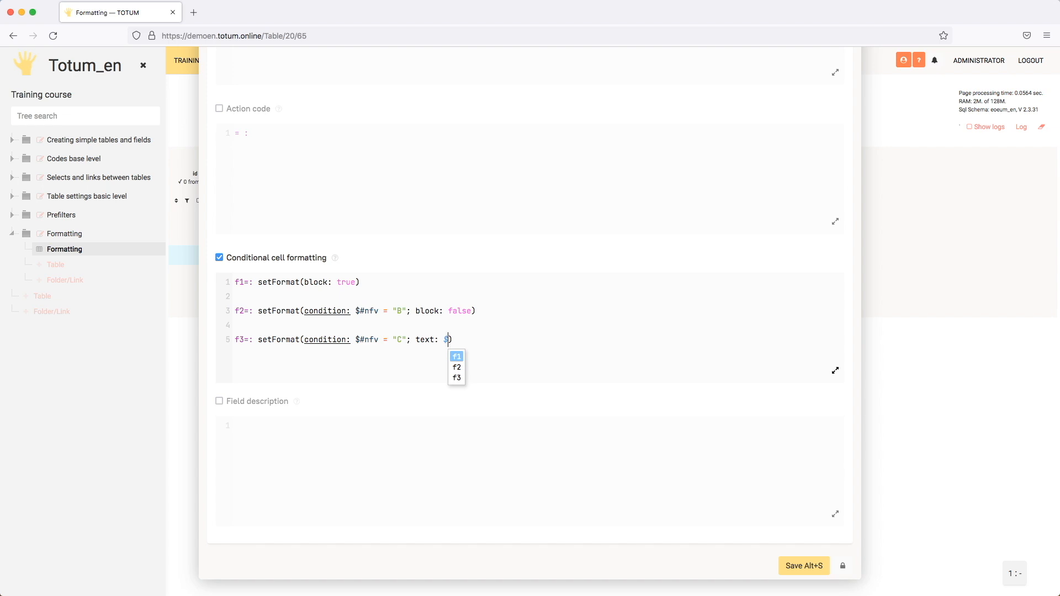
pyautogui.write('str')
pyautogui.press('Return')
pyautogui.press('Return')
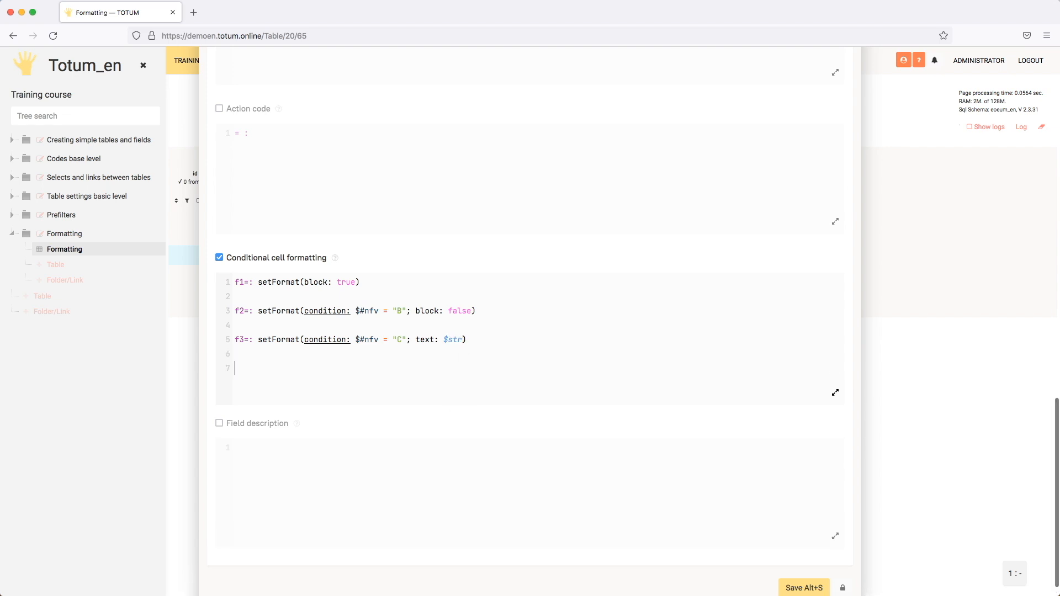
# Define the line str: as str`$#nfv ++ "— COLD"` below f3 and save Field 2.
pyautogui.write('str: ')
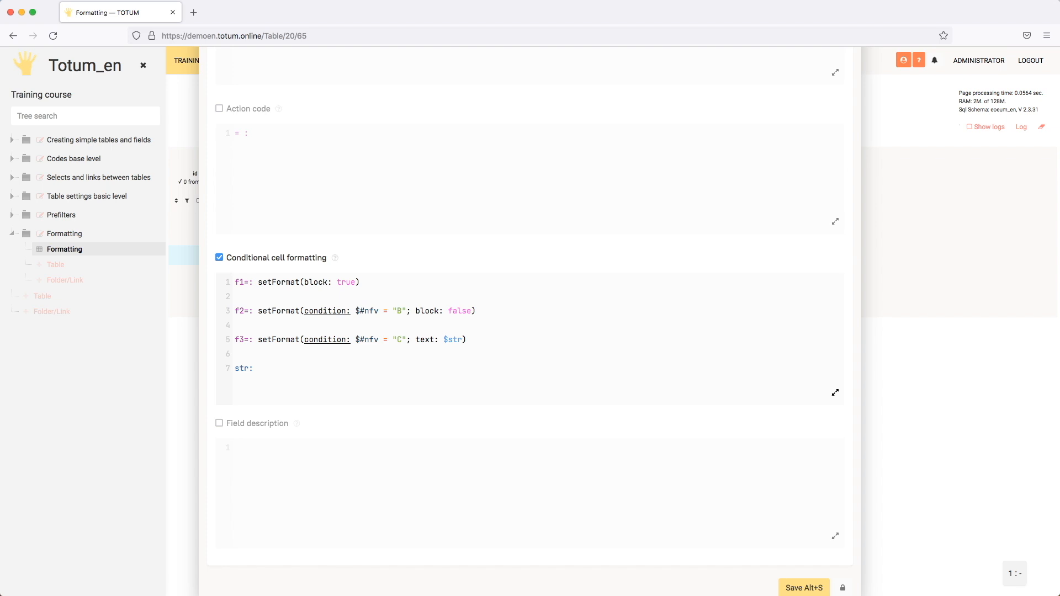
pyautogui.write('str`"')
pyautogui.press('BackSpace')
pyautogui.write('"COLD"')
pyautogui.click(277, 369)
pyautogui.write('$#nfv ++ "—')
pyautogui.hotkey('alt', 's')
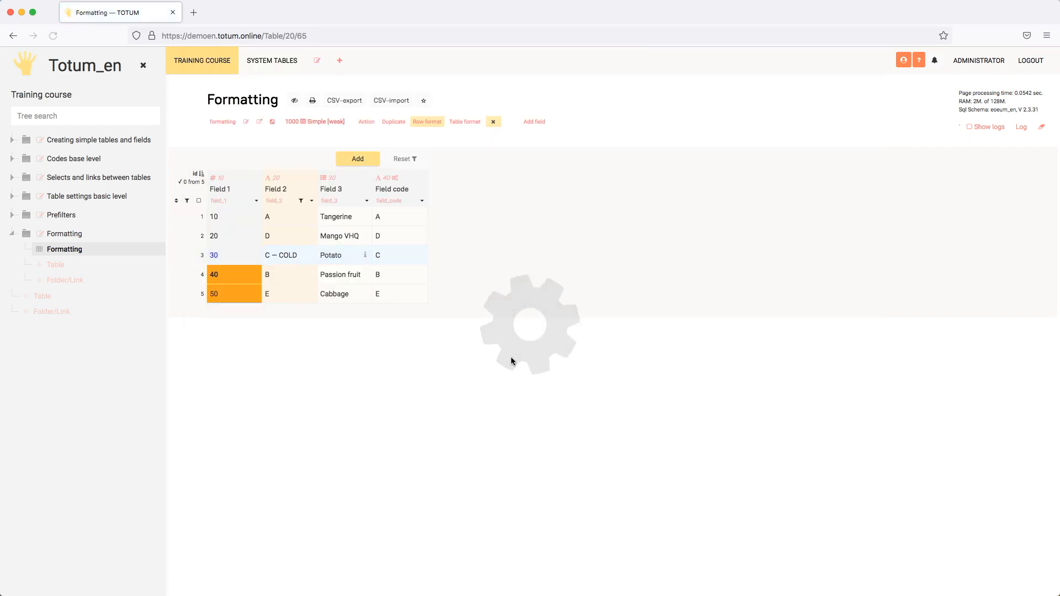
# Move the str`$#nfv ++ "— COLD"` expression from the str line into the f3 text parameter, replacing $str.
pyautogui.click(312, 205)
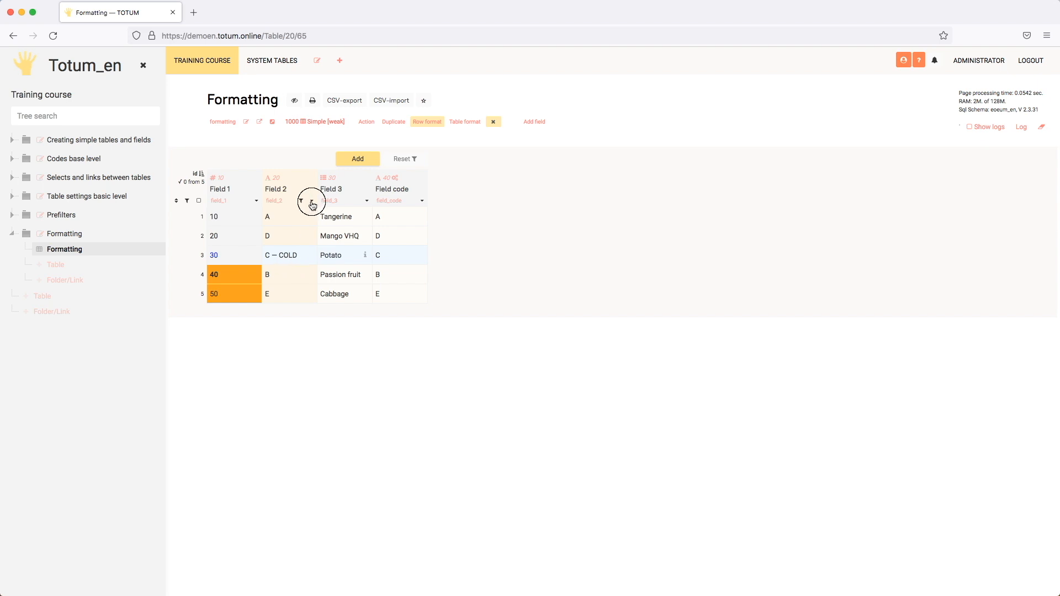
pyautogui.scroll(-10, 407, 373)
pyautogui.moveTo(379, 365); pyautogui.dragTo(257, 370)
pyautogui.hotkey('ctrl', 'x')
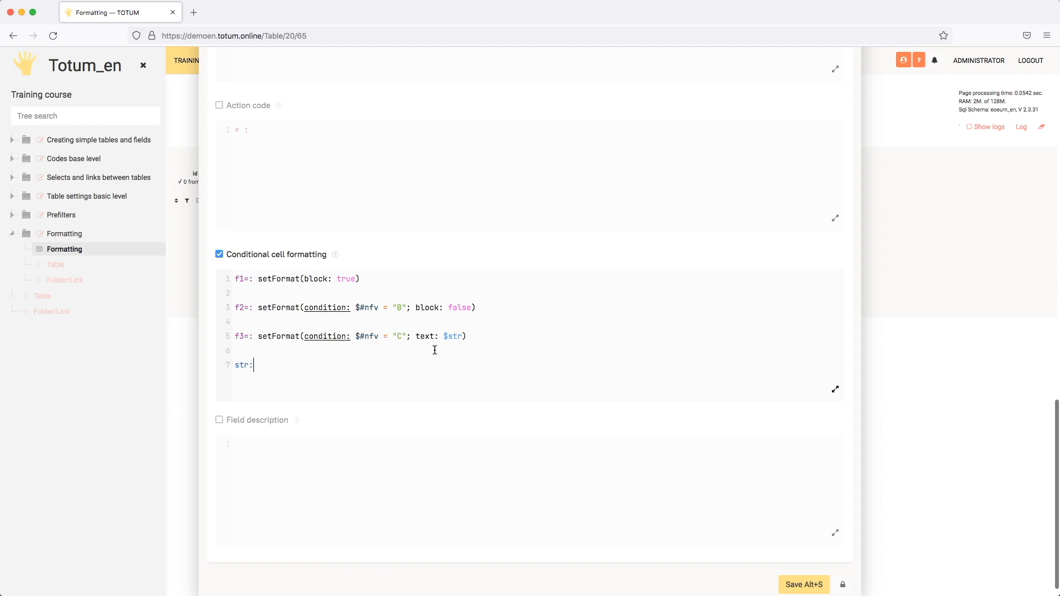
pyautogui.doubleClick(450, 336)
pyautogui.hotkey('ctrl', 'v')
# Remove the leftover str: line, save Field 2, and check the row 3 cell in Field 2.
pyautogui.moveTo(254, 365); pyautogui.dragTo(228, 367)
pyautogui.press('BackSpace')
pyautogui.press('BackSpace')
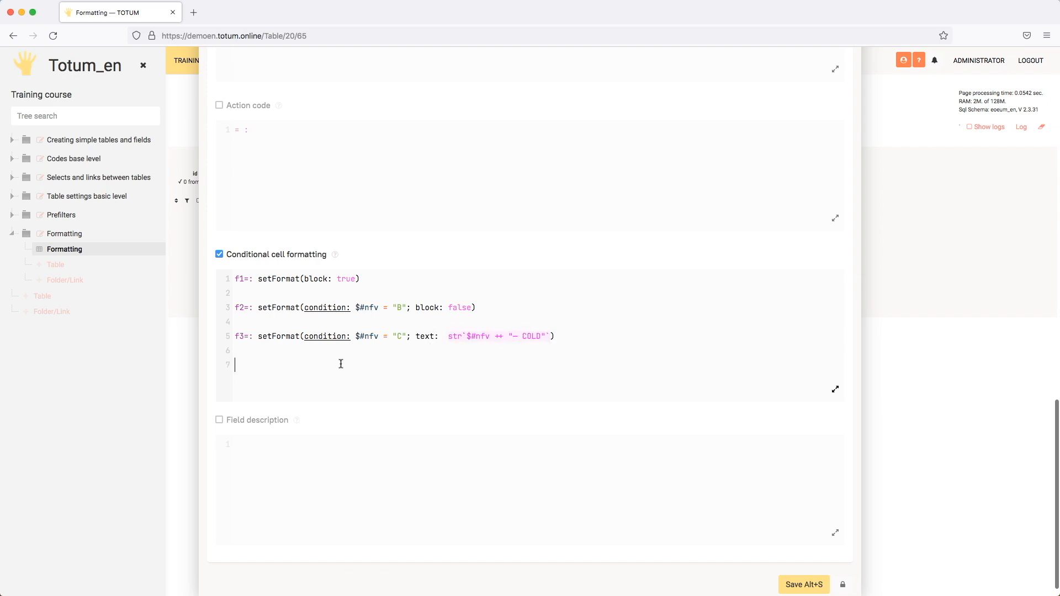
pyautogui.click(804, 570)
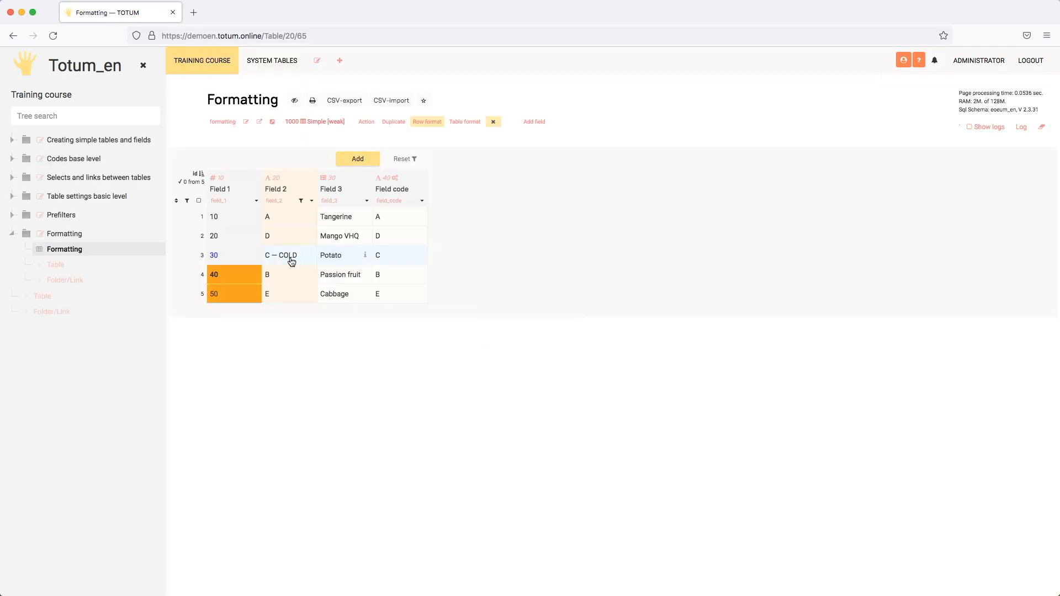
pyautogui.click(294, 255)
# Add an f4 line calling setFormat below f3 in Field 2's conditional cell formatting.
pyautogui.keyDown('alt'); pyautogui.click(313, 201); pyautogui.keyUp('alt')
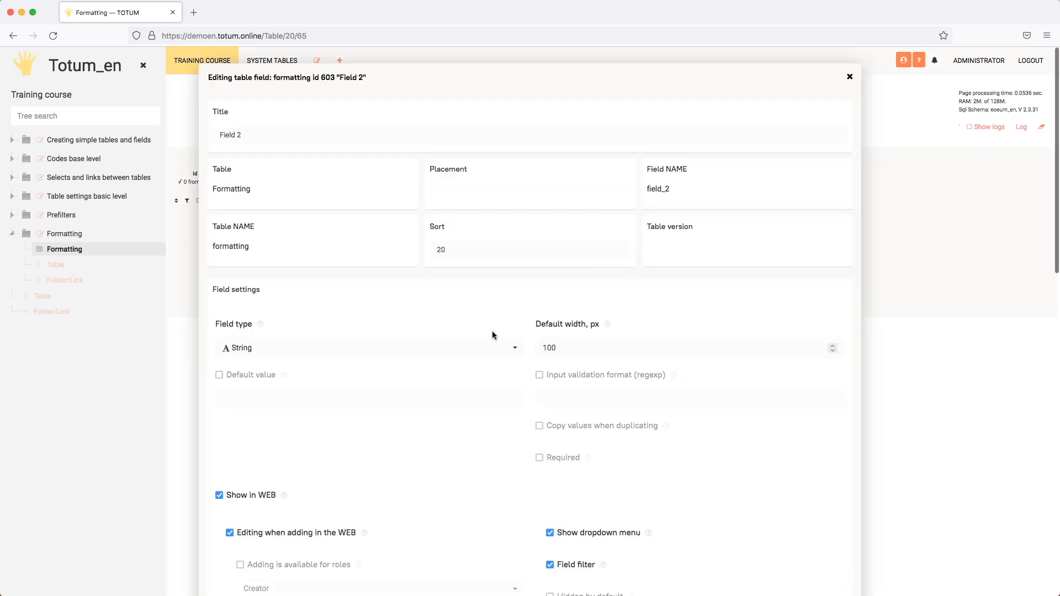
pyautogui.scroll(-20, 494, 333)
pyautogui.click(464, 382)
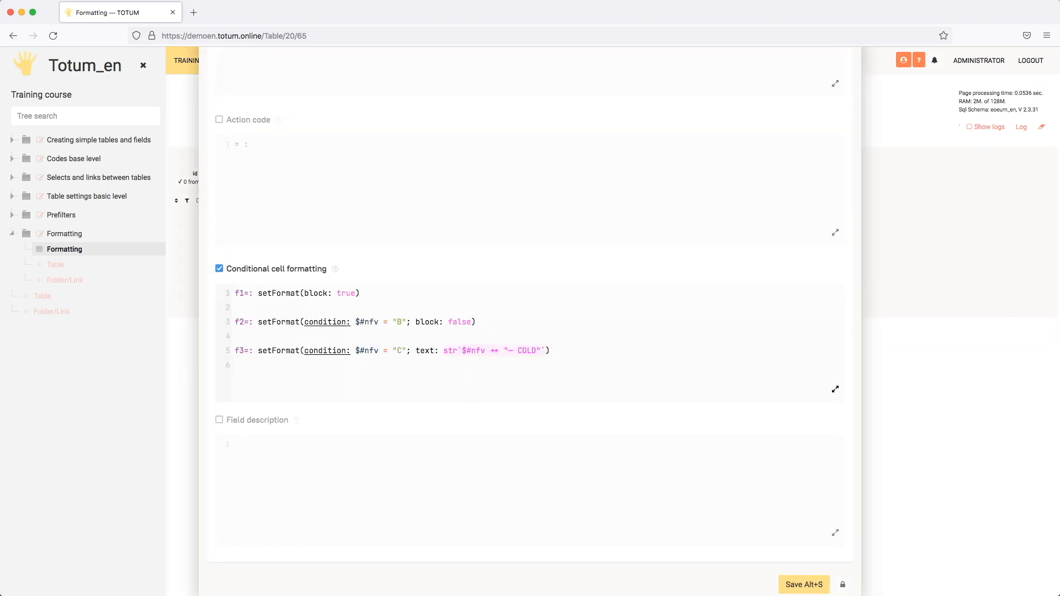
pyautogui.press('Return')
pyautogui.write('f4=')
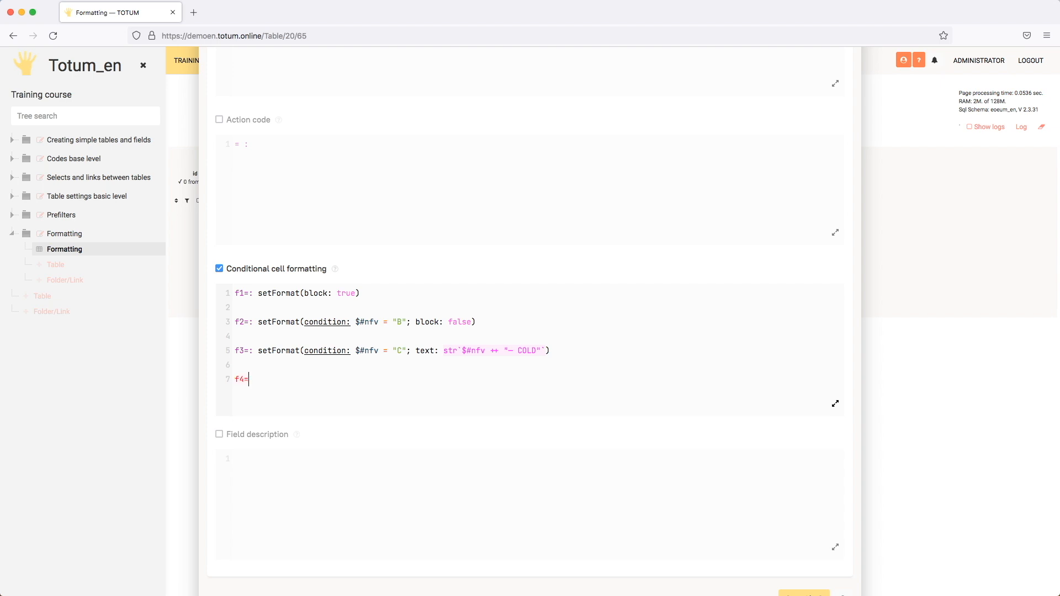
pyautogui.write(': setFormat')
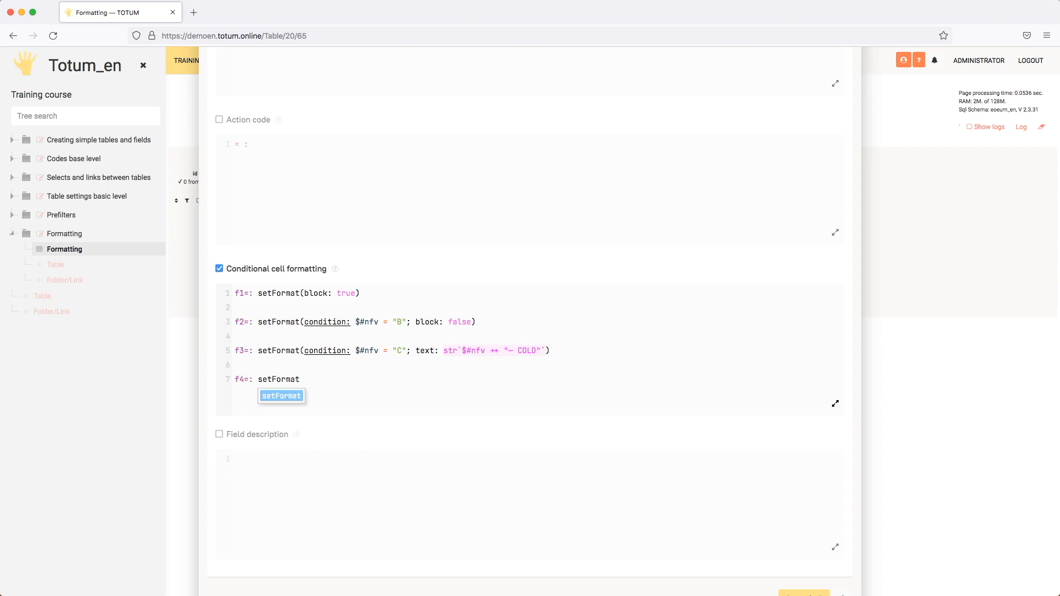
# Add the placeholder parameter to the f4 setFormat call.
pyautogui.write('/')
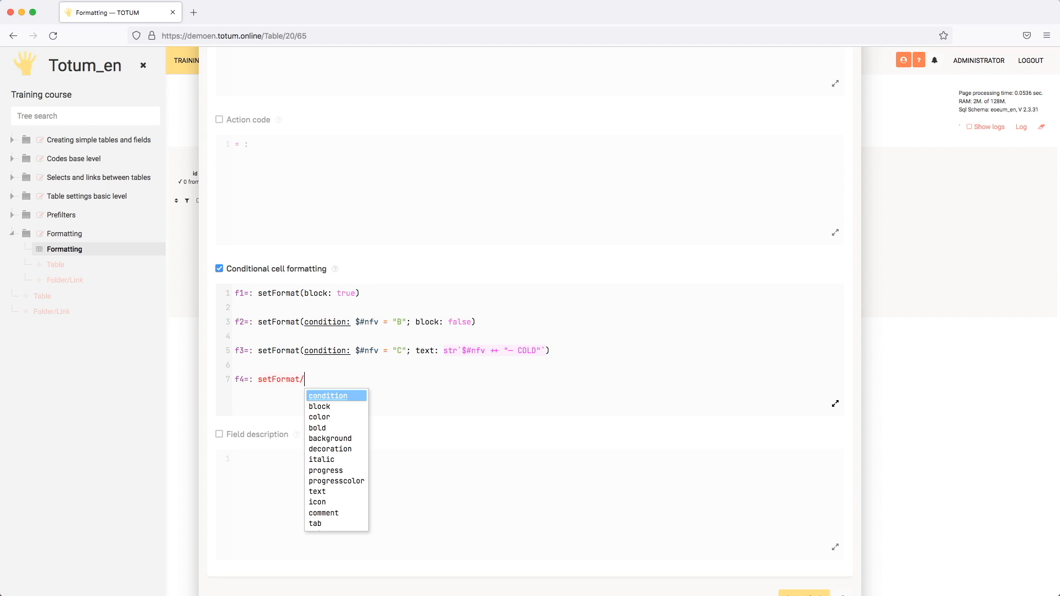
pyautogui.press('Down')
pyautogui.press('Down')
pyautogui.press('Down')
pyautogui.press('Down')
pyautogui.press('Down')
pyautogui.press('Down')
pyautogui.press('Down')
pyautogui.press('Down')
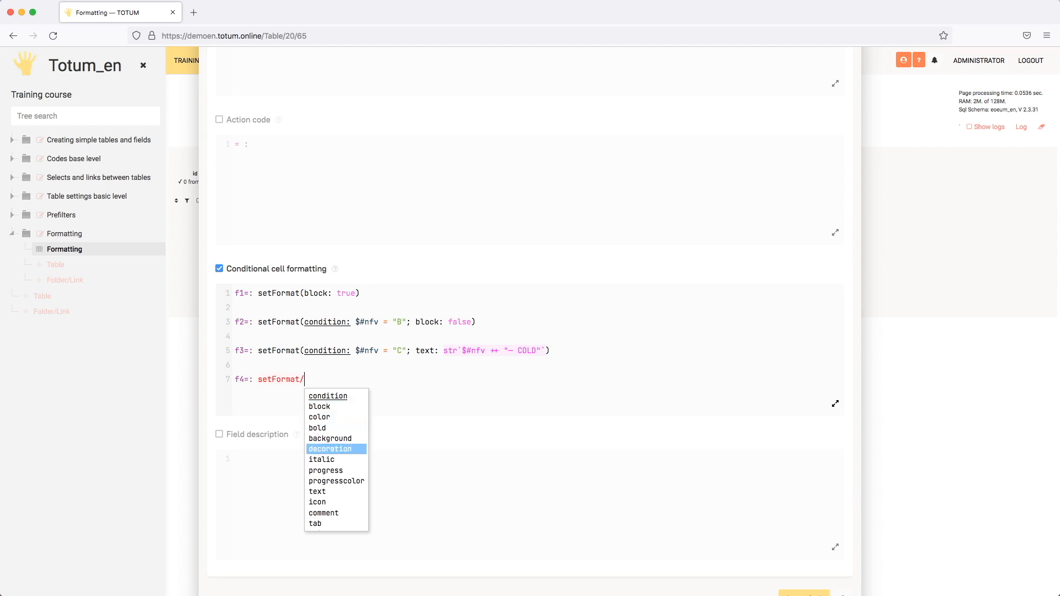
pyautogui.press('Down')
pyautogui.press('Down')
pyautogui.press('Down')
pyautogui.press('Down')
pyautogui.press('Down')
pyautogui.press('Down')
pyautogui.press('Return')
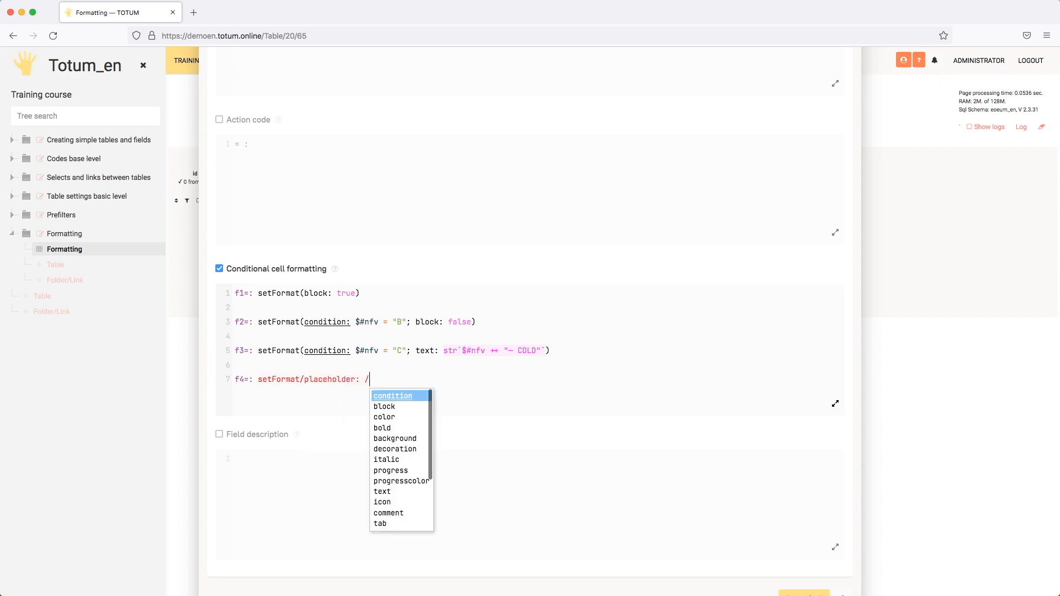
# Add the align parameter after placeholder and complete the f4 setFormat call.
pyautogui.press('Down')
pyautogui.press('Down')
pyautogui.press('Down')
pyautogui.press('Down')
pyautogui.press('Down')
pyautogui.press('Down')
pyautogui.press('Down')
pyautogui.press('Down')
pyautogui.press('Down')
pyautogui.press('Down')
pyautogui.press('Down')
pyautogui.press('Down')
pyautogui.press('Down')
pyautogui.press('Down')
pyautogui.press('Down')
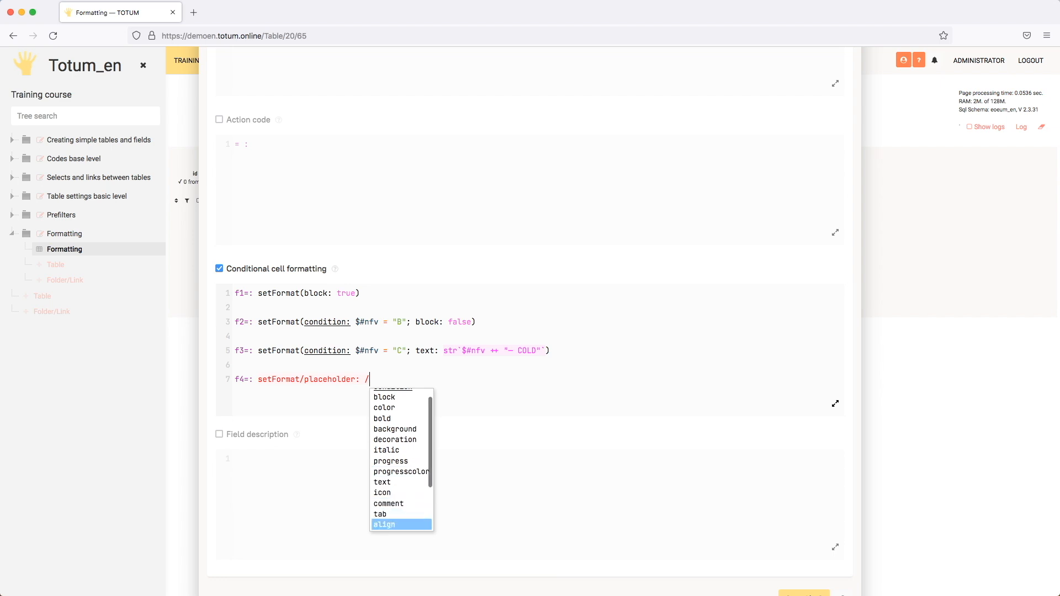
pyautogui.press('Up')
pyautogui.press('Up')
pyautogui.press('Return')
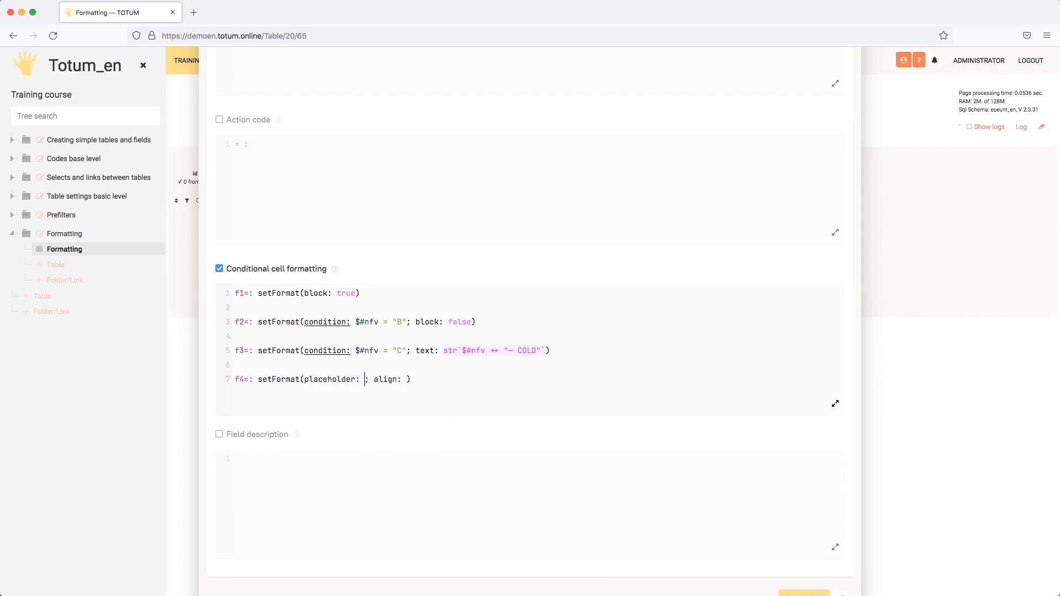
# Set the f4 placeholder to "Type here" and align to "center", and save Field 2.
pyautogui.write('"Type here')
pyautogui.click(458, 378)
pyautogui.write('"center')
pyautogui.scroll(-1, 772, 490)
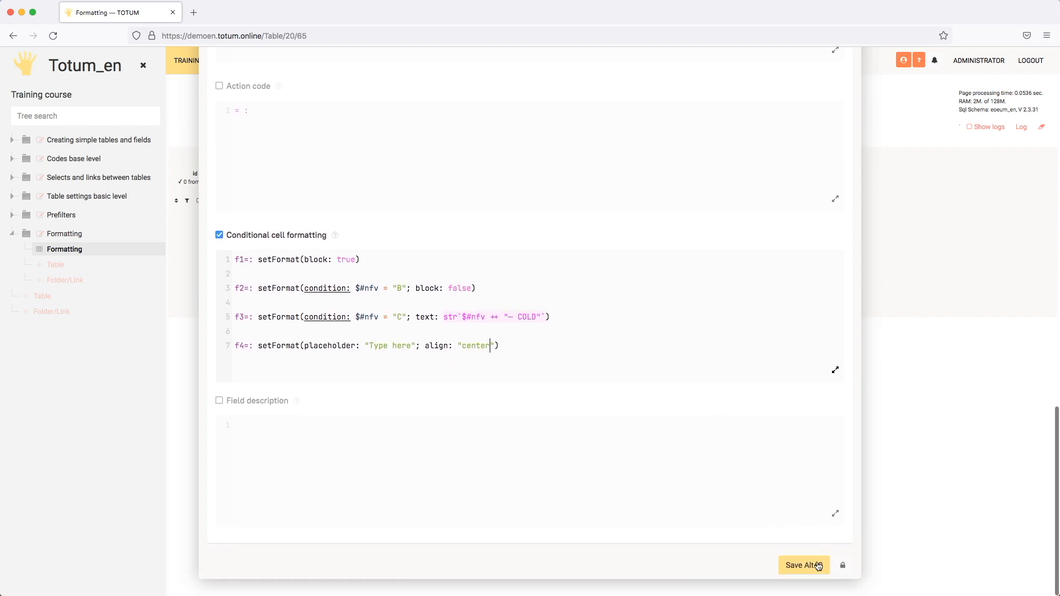
pyautogui.click(804, 566)
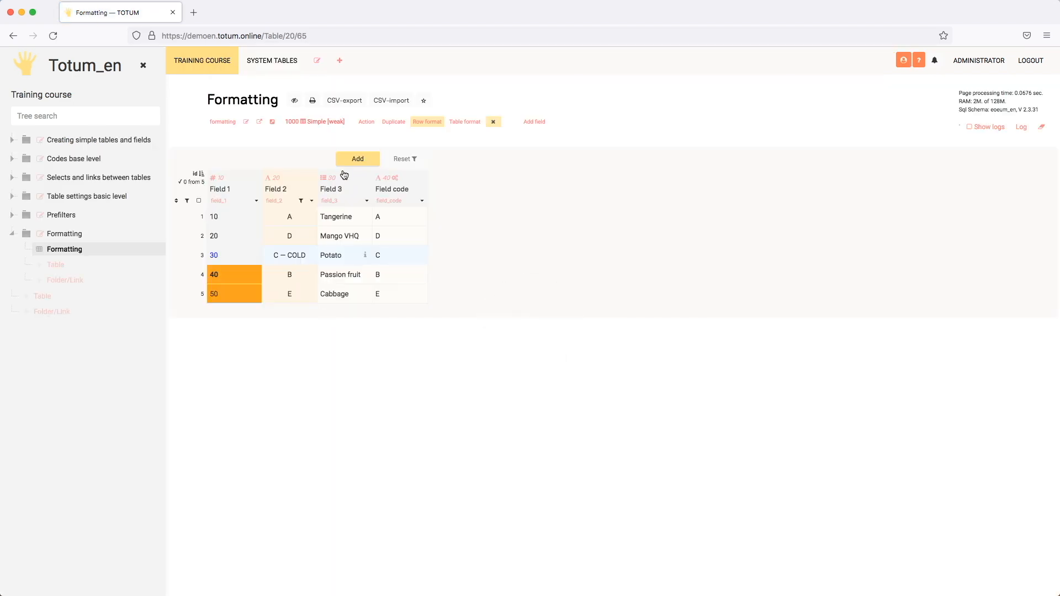
# Try out the Field 2 placeholder in a new row by entering DDD, clear the entry, and cancel adding the row.
pyautogui.click(356, 158)
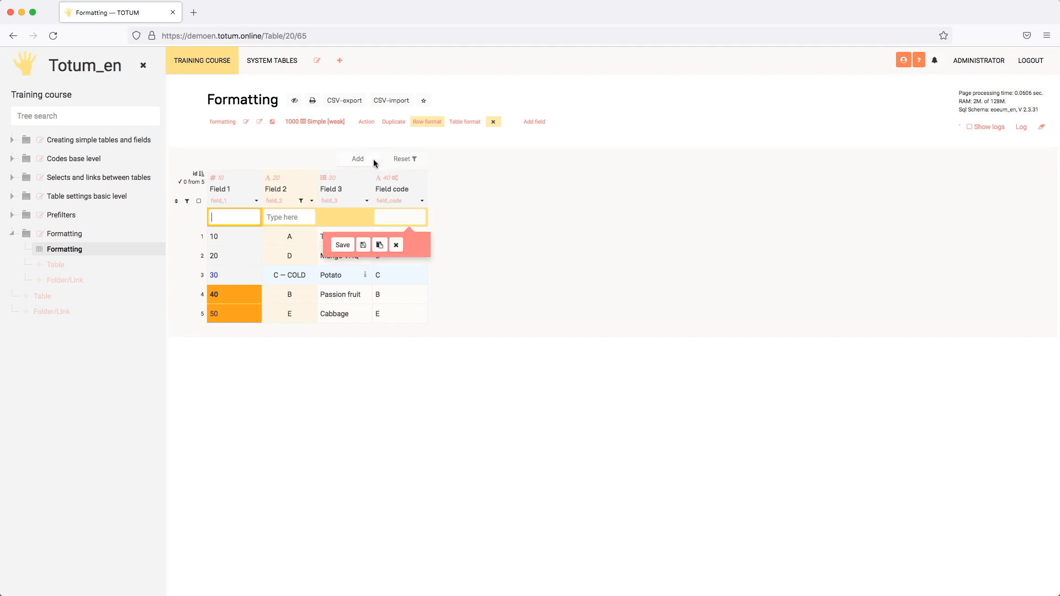
pyautogui.click(284, 217)
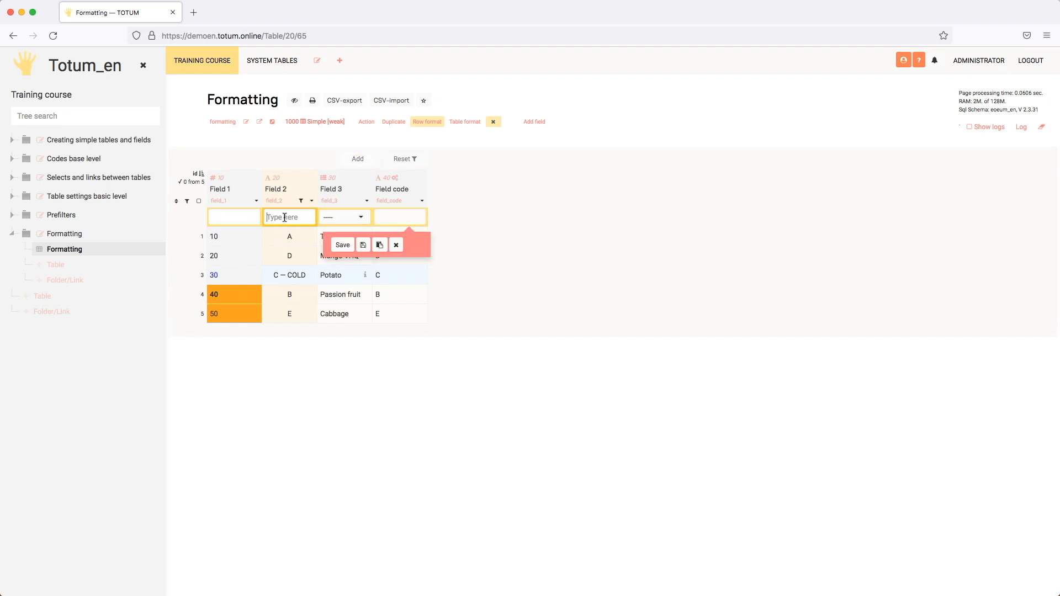
pyautogui.write('DDD')
pyautogui.doubleClick(267, 216)
pyautogui.press('BackSpace')
pyautogui.click(397, 247)
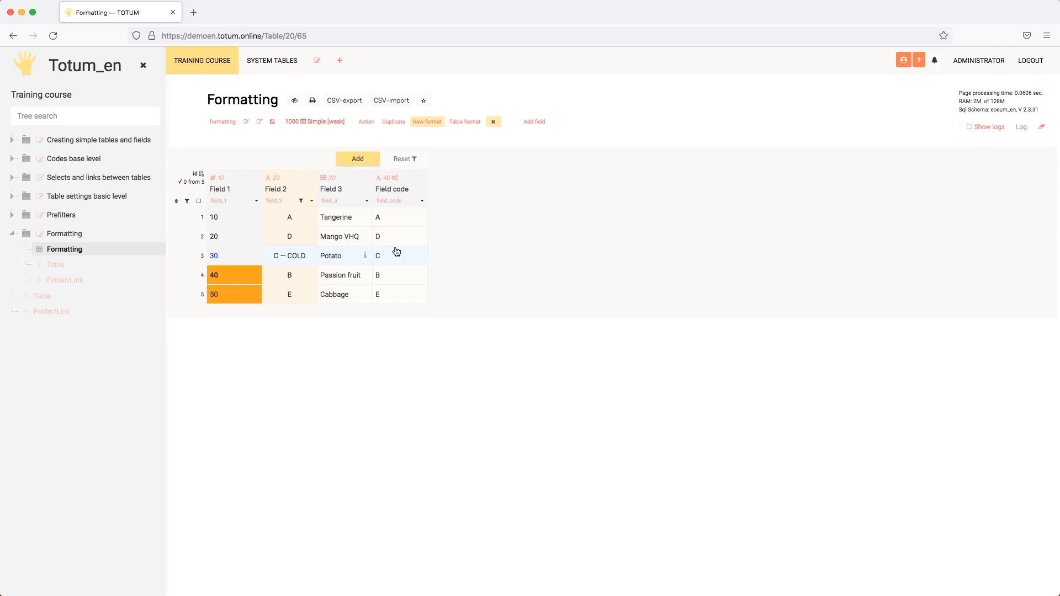